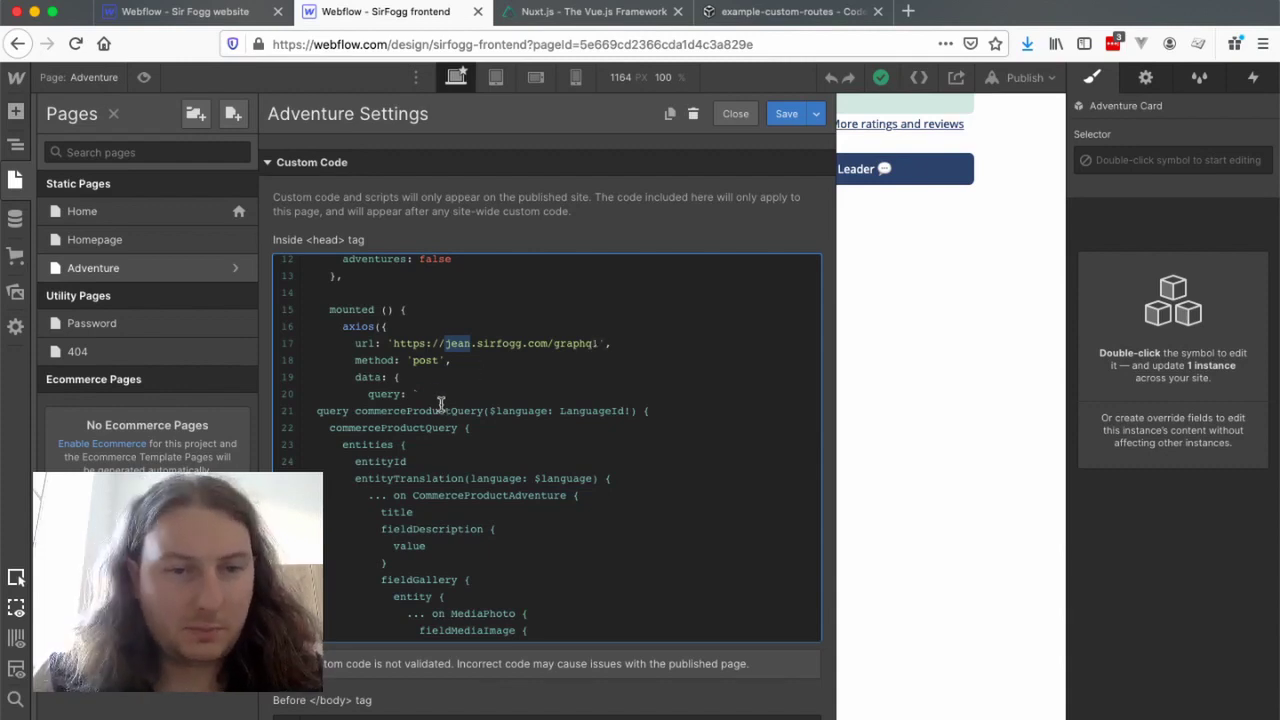
- Examine the Vue script and its commerceProductQuery GraphQL request in the Adventure page's head code, closing the page settings when done
scroll(440, 403, down, 3)
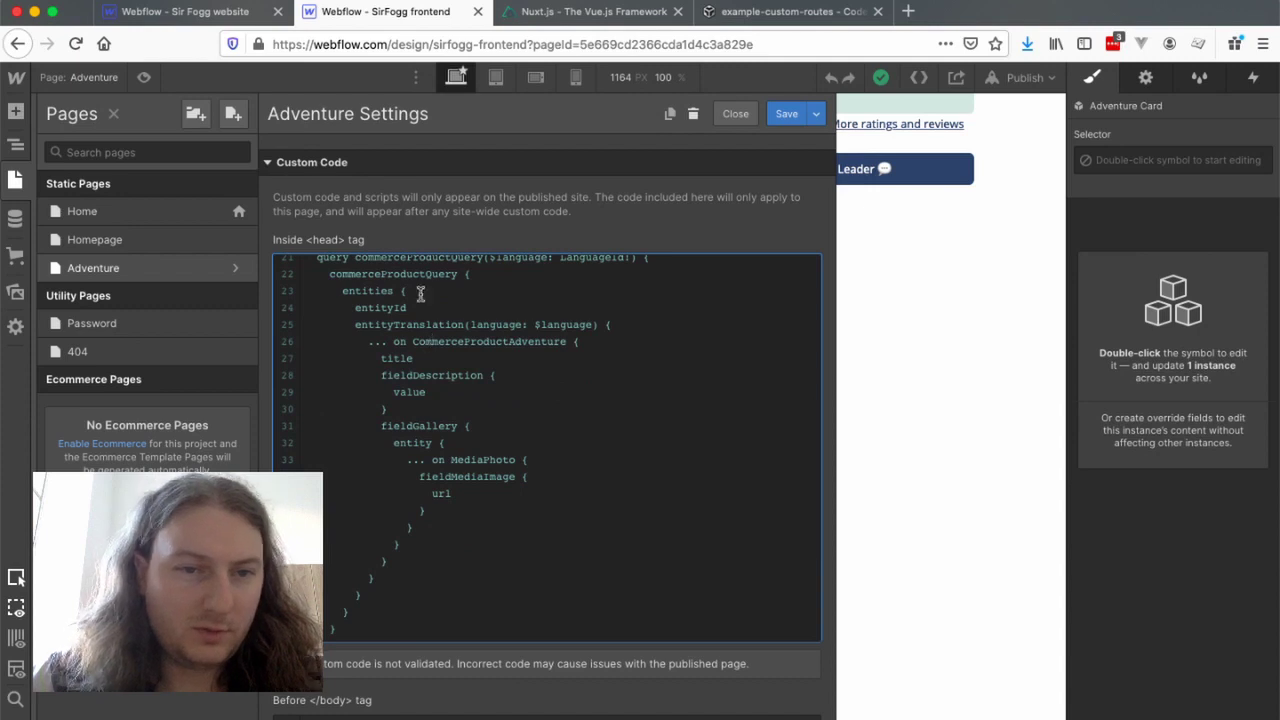
scroll(451, 405, up, 1)
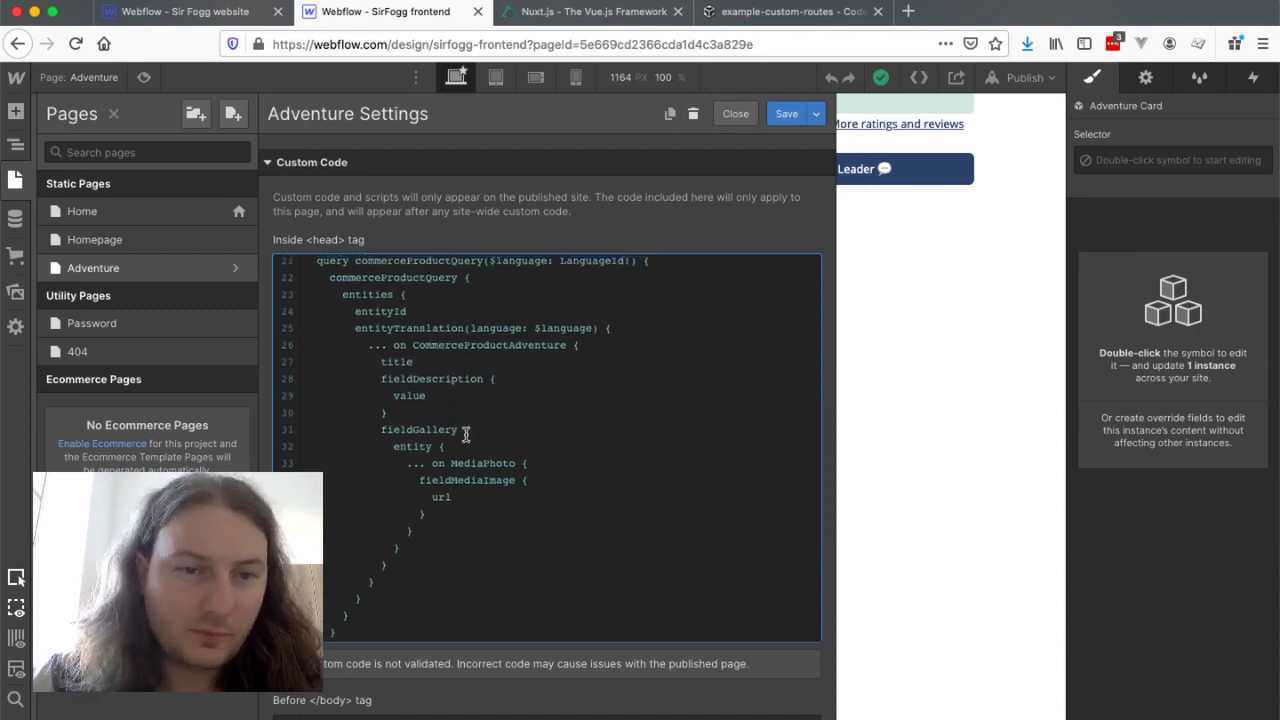
scroll(465, 432, up, 1)
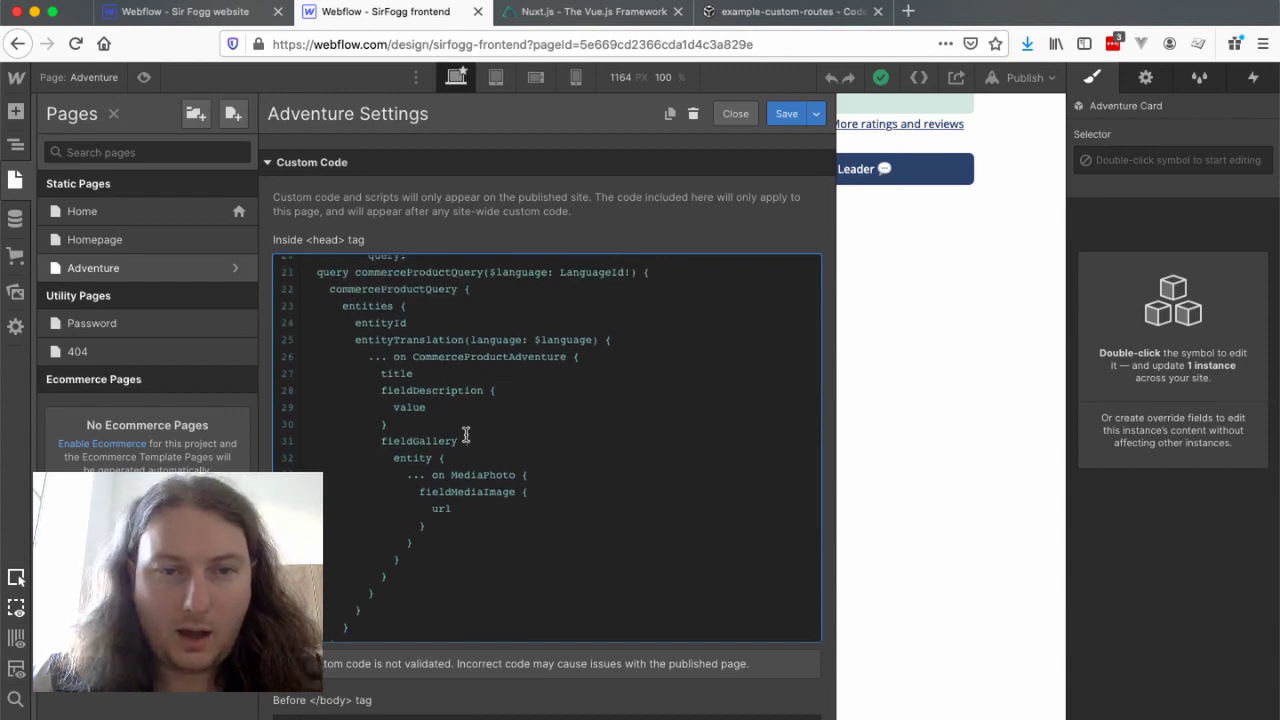
scroll(465, 432, up, 1)
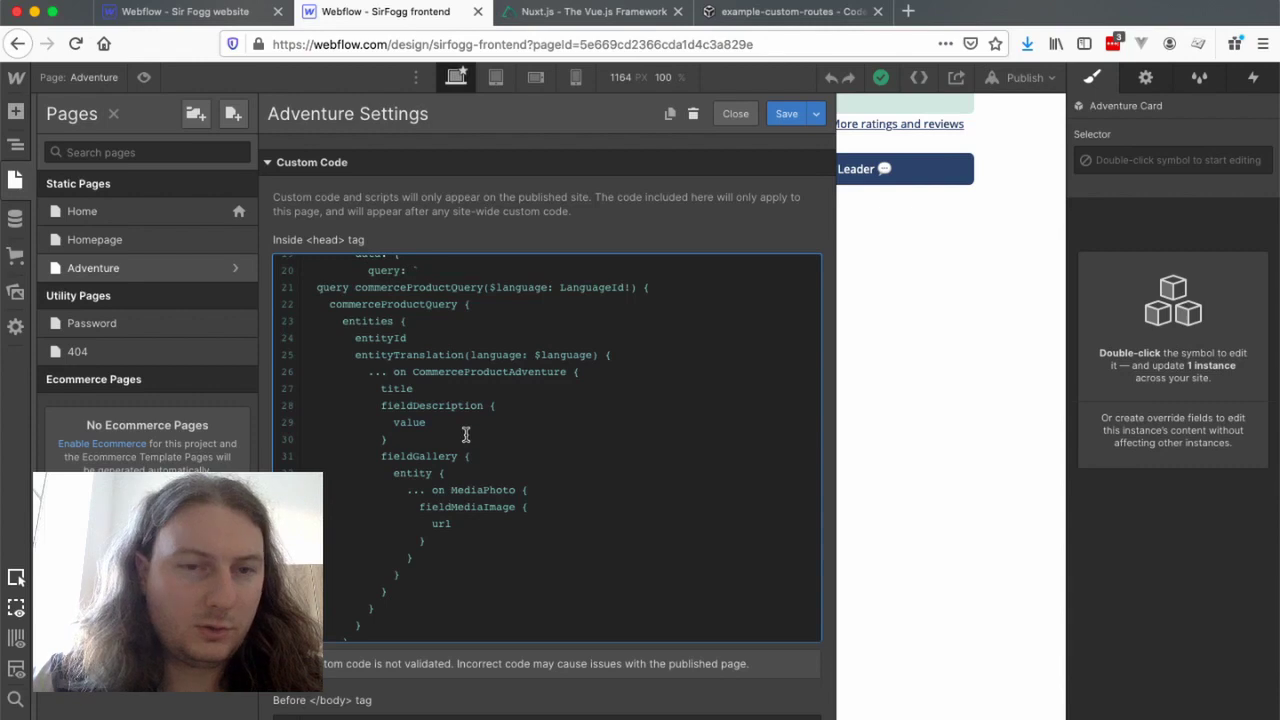
scroll(501, 321, up, 10)
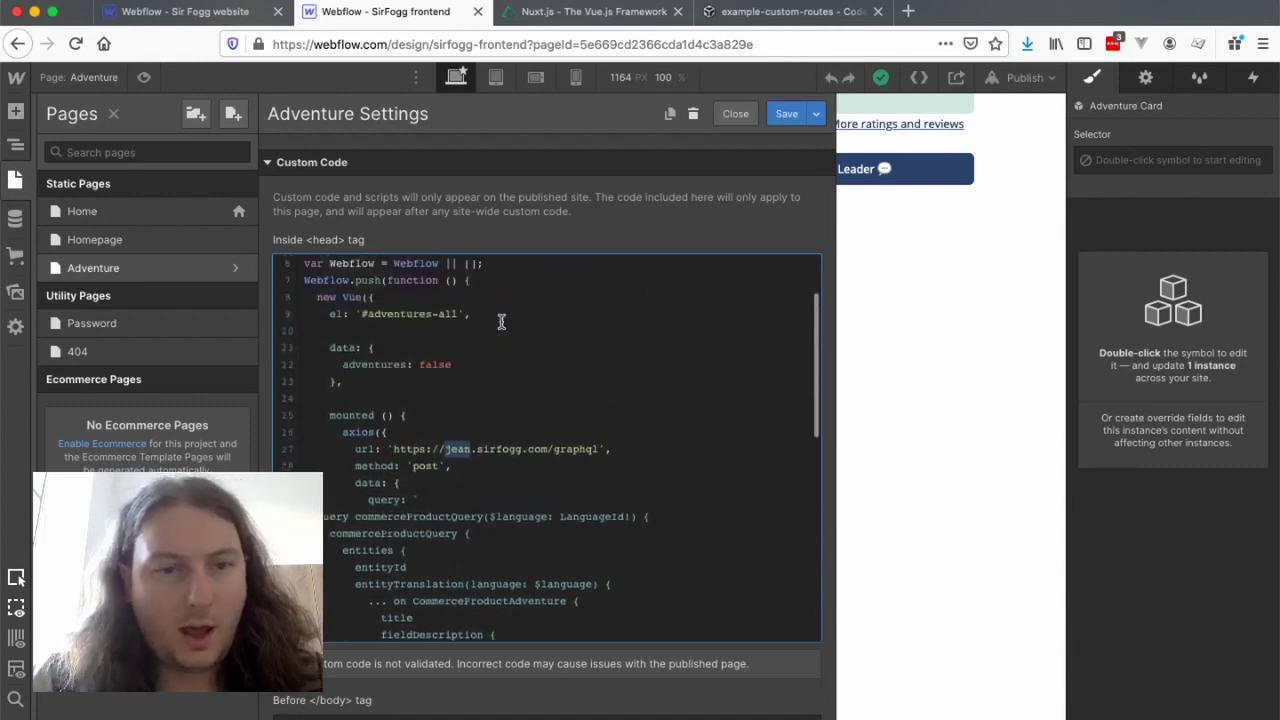
scroll(433, 500, down, 10)
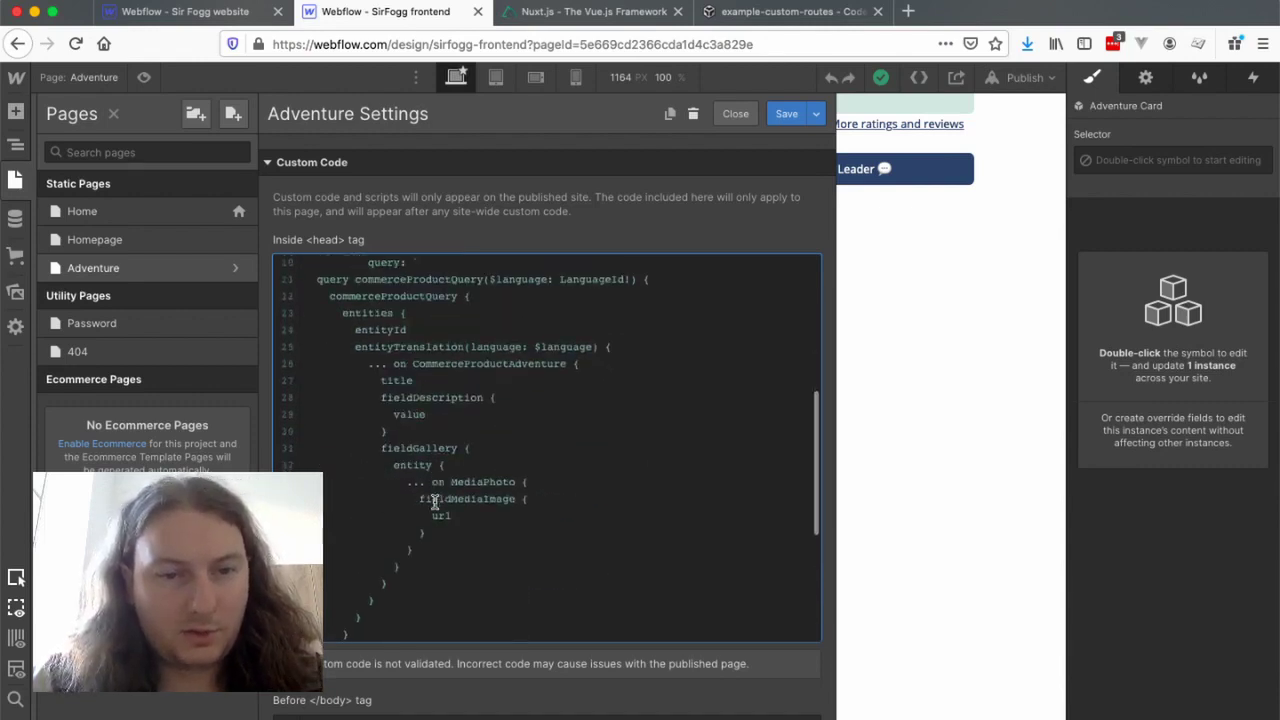
scroll(433, 500, down, 10)
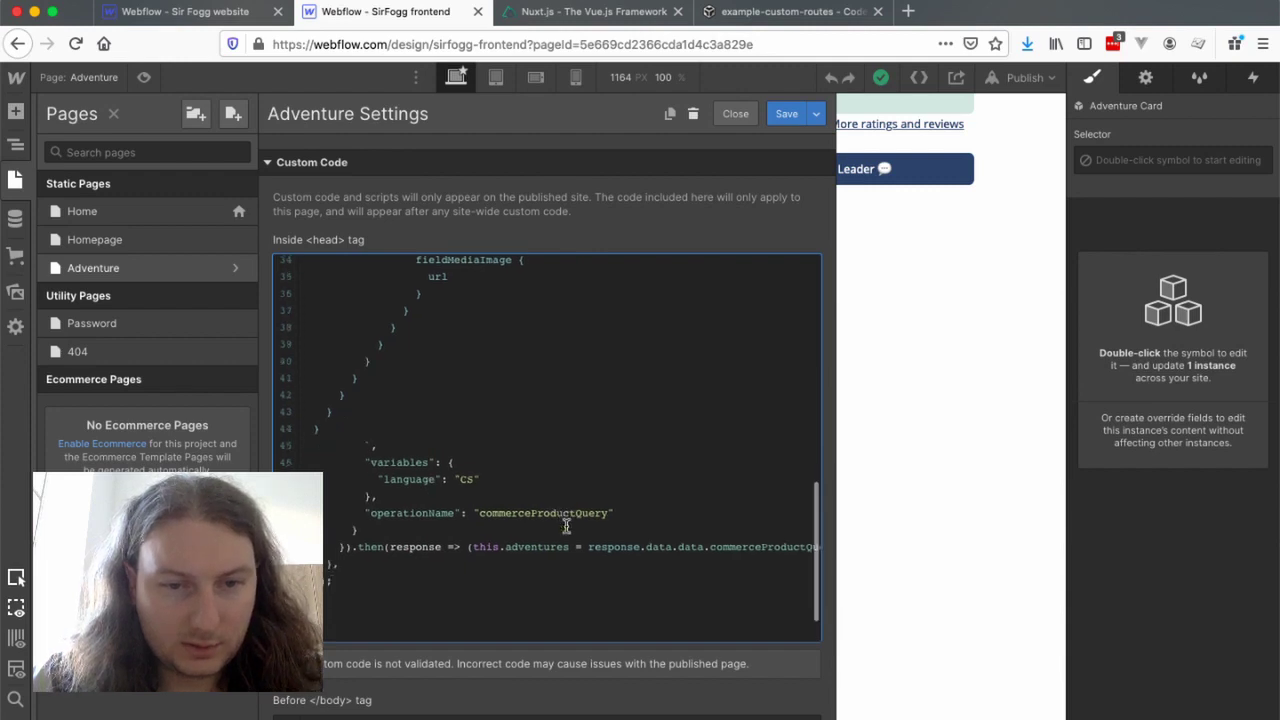
scroll(644, 507, right, 2)
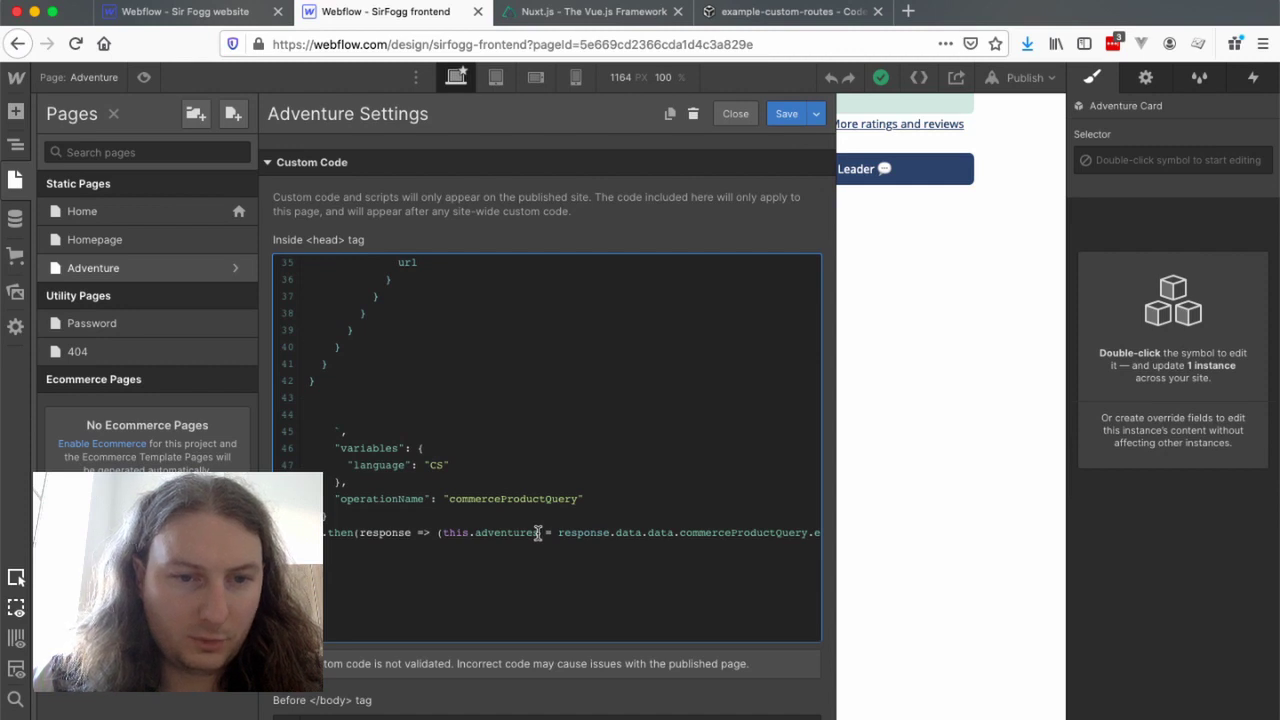
scroll(538, 532, up, 10)
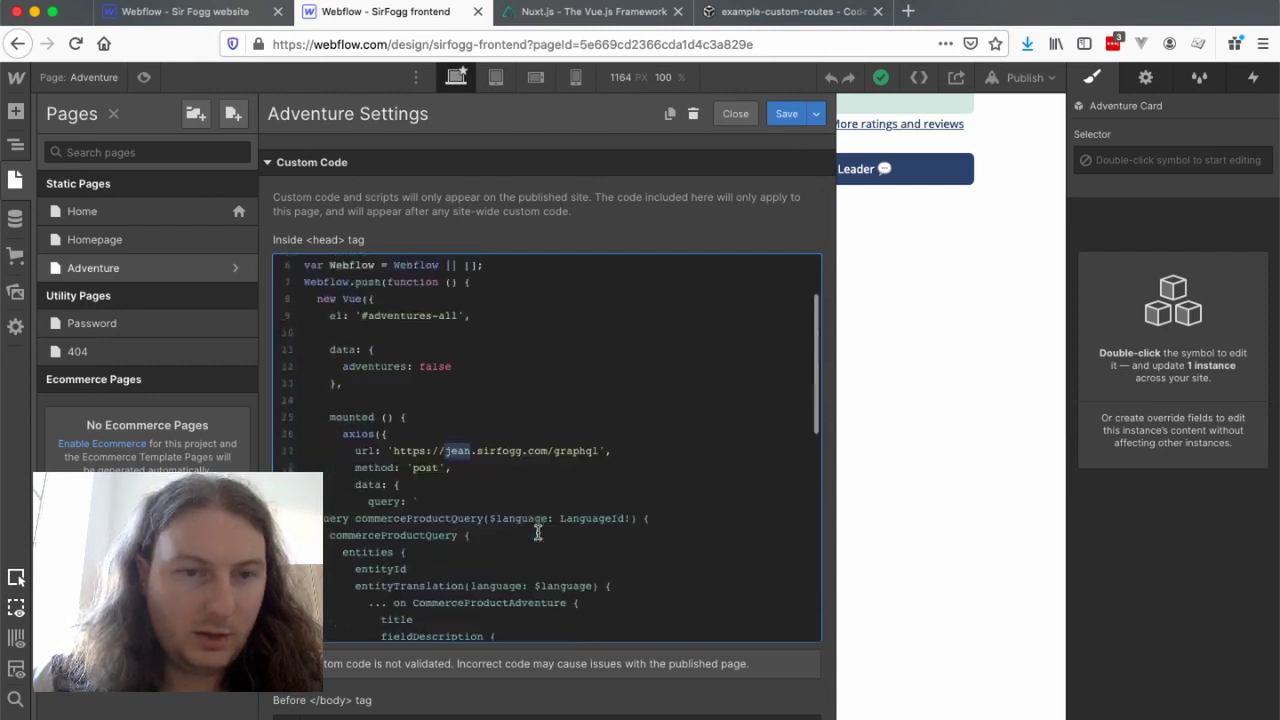
scroll(412, 336, up, 1)
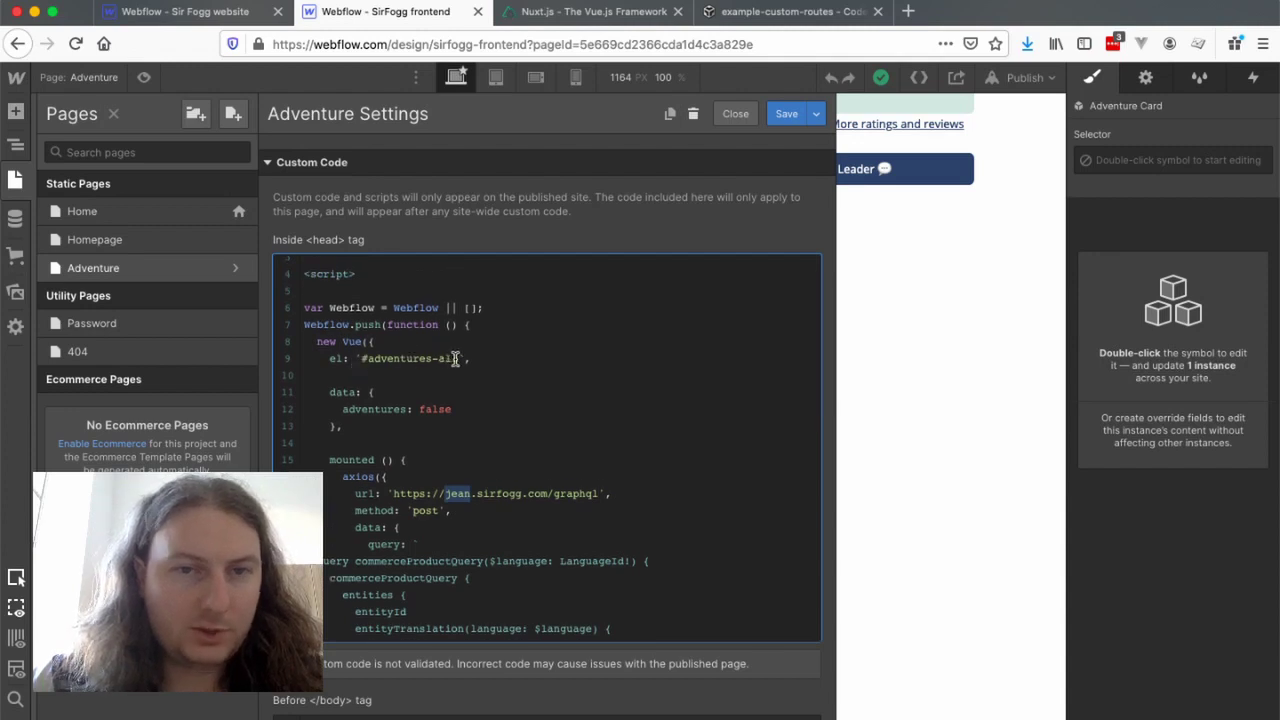
click(734, 113)
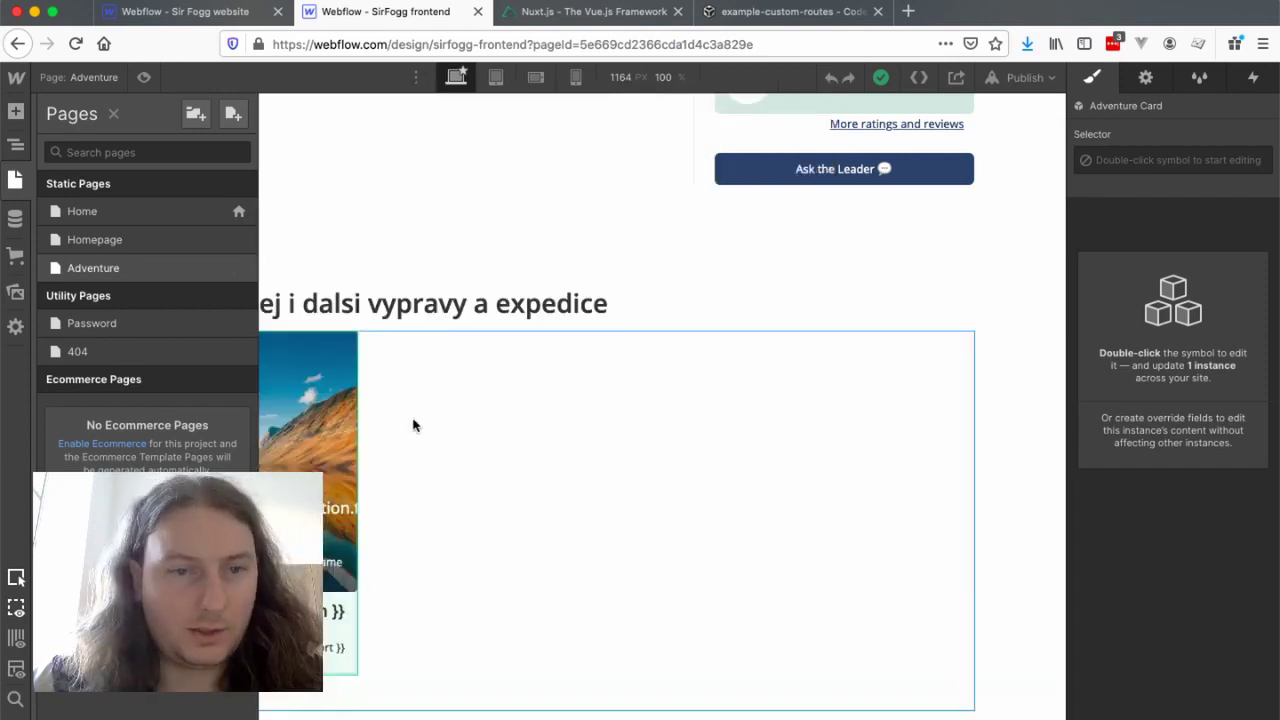
key(p)
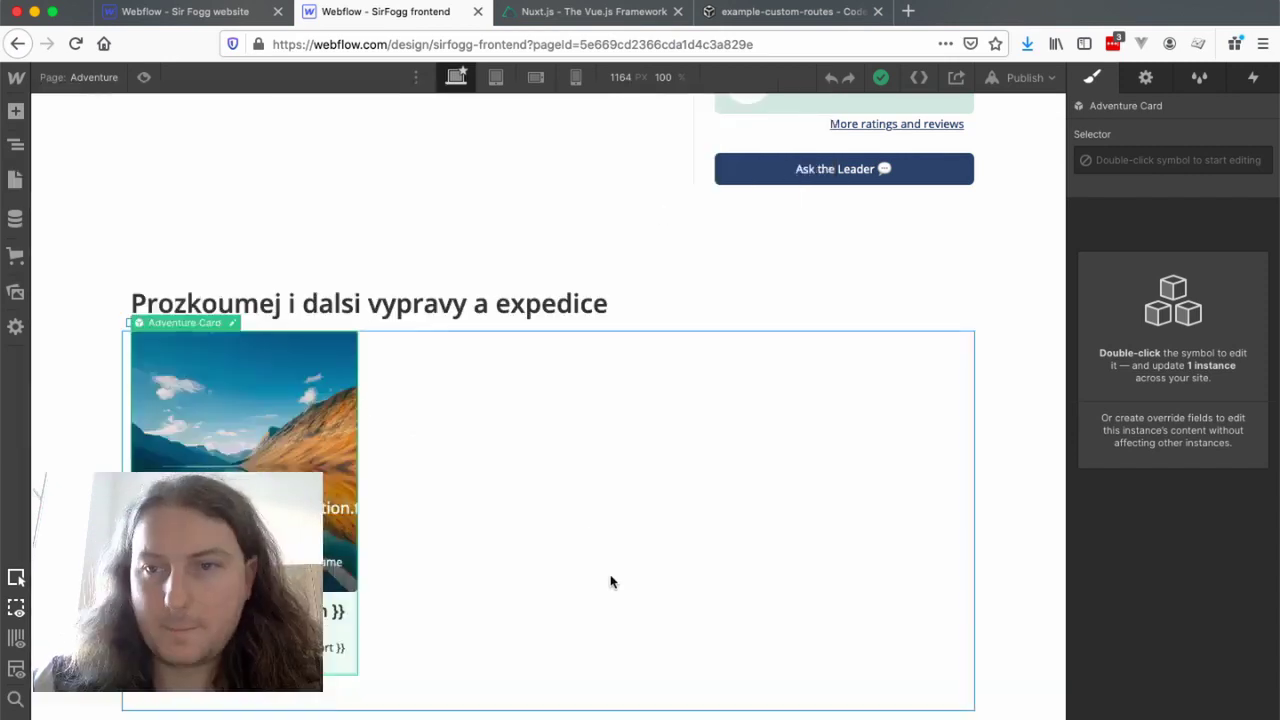
- Inspect the element settings of the Product-Grid block and the Adventure Card inside it, including their parent elements
click(429, 366)
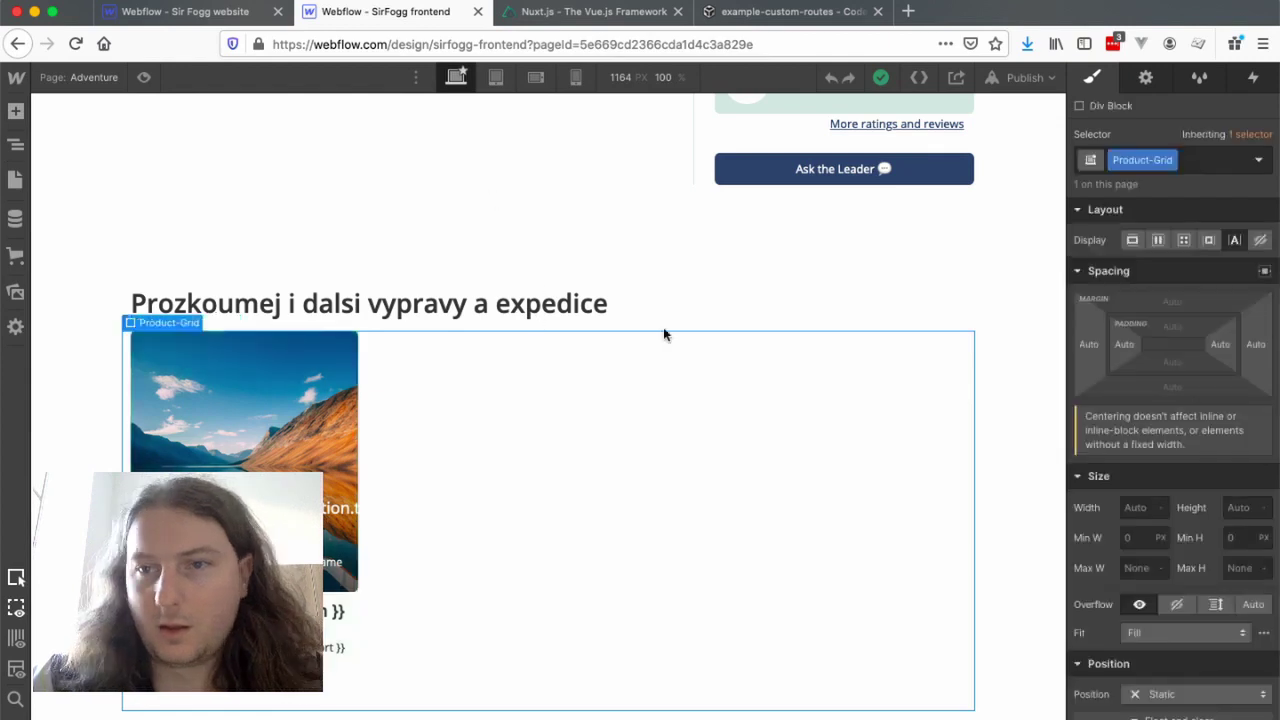
click(1147, 80)
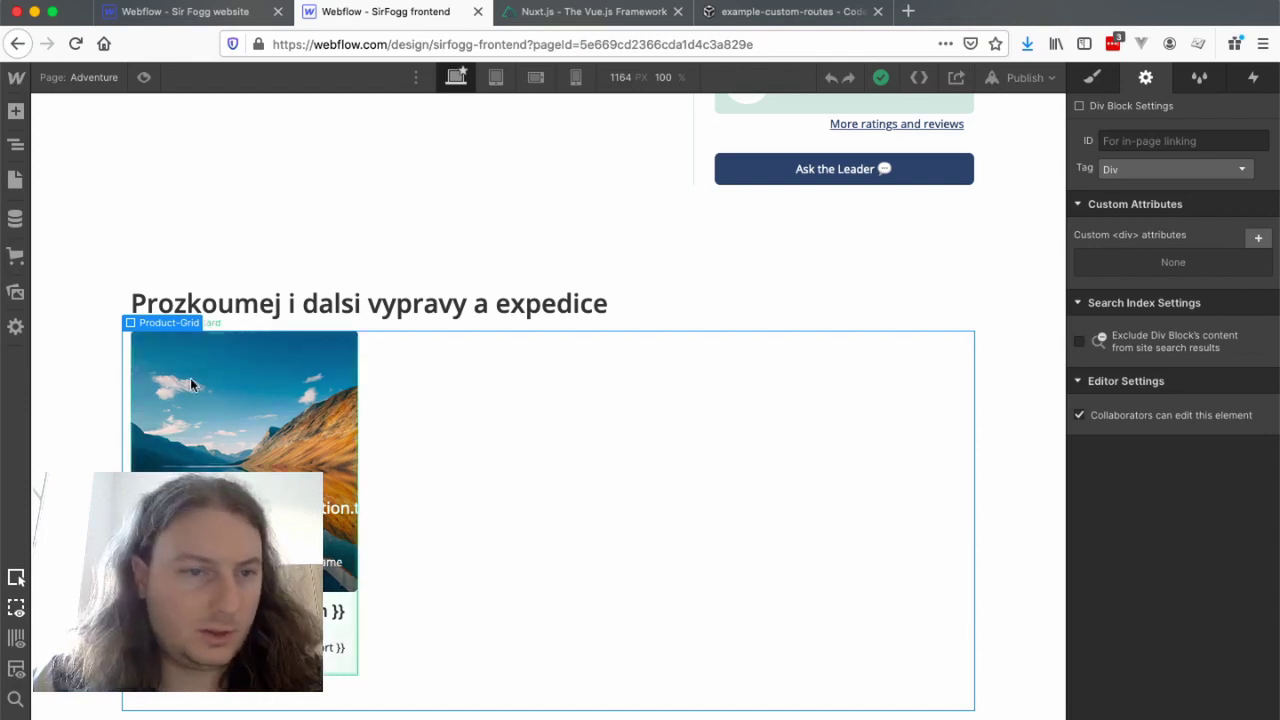
click(167, 338)
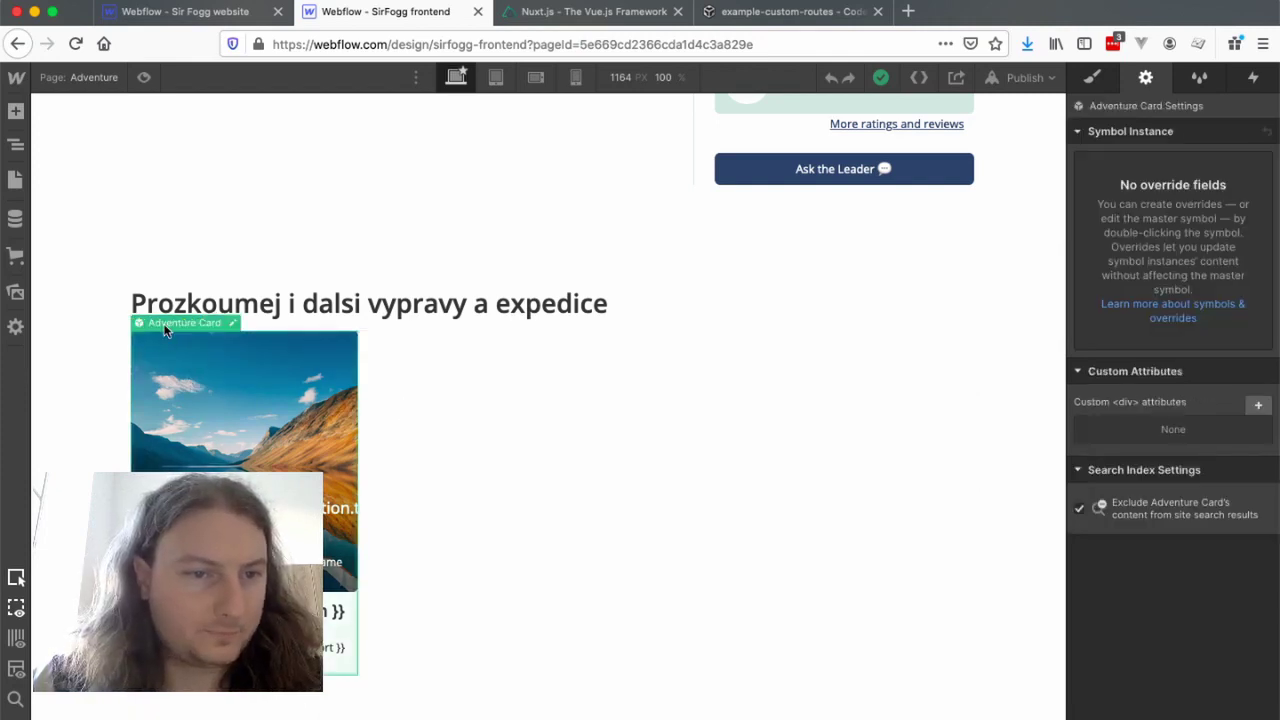
mouse_move(165, 327)
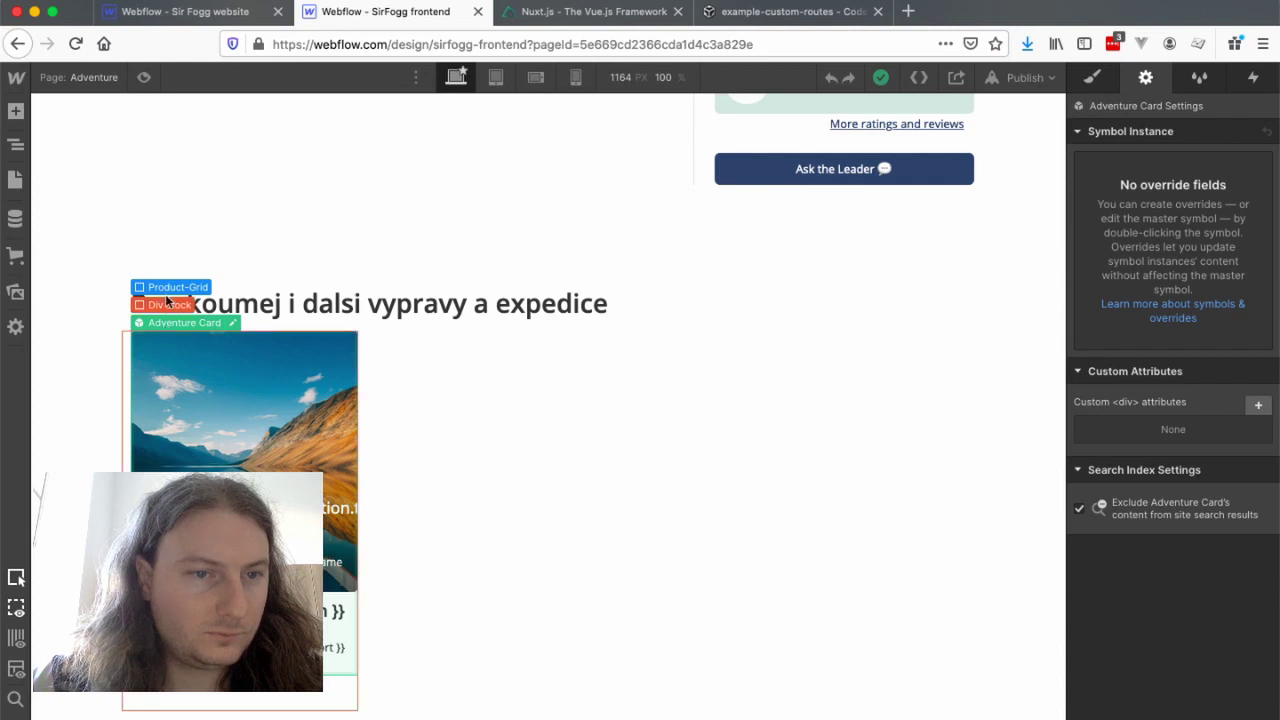
click(167, 287)
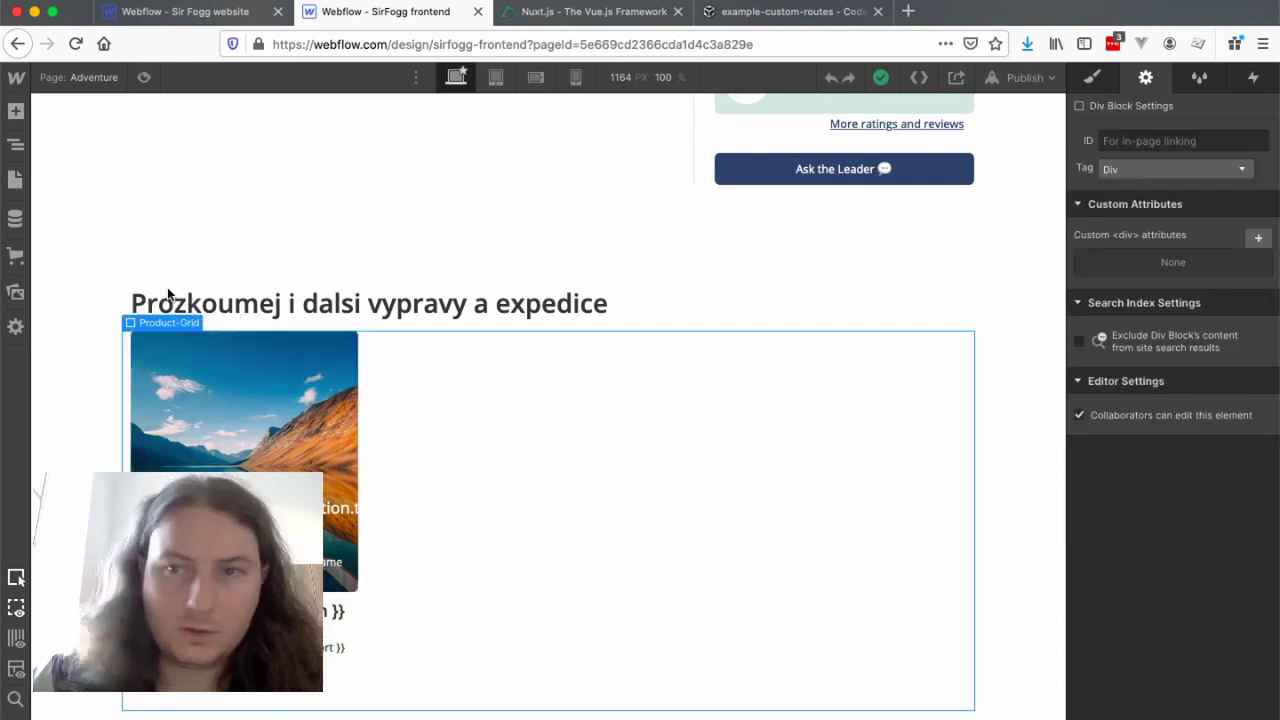
mouse_move(152, 321)
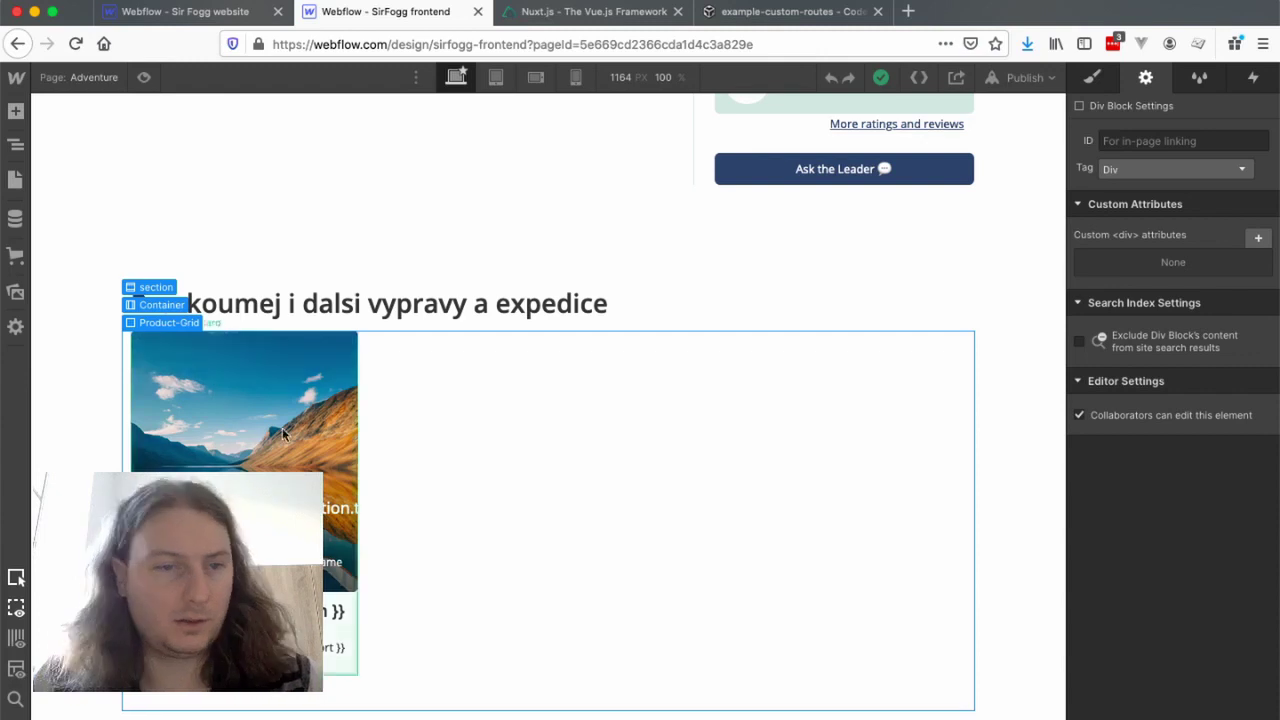
- Open the Adventure Card master symbol and view the custom attribute form for its Product-Item block without adding an attribute
click(321, 369)
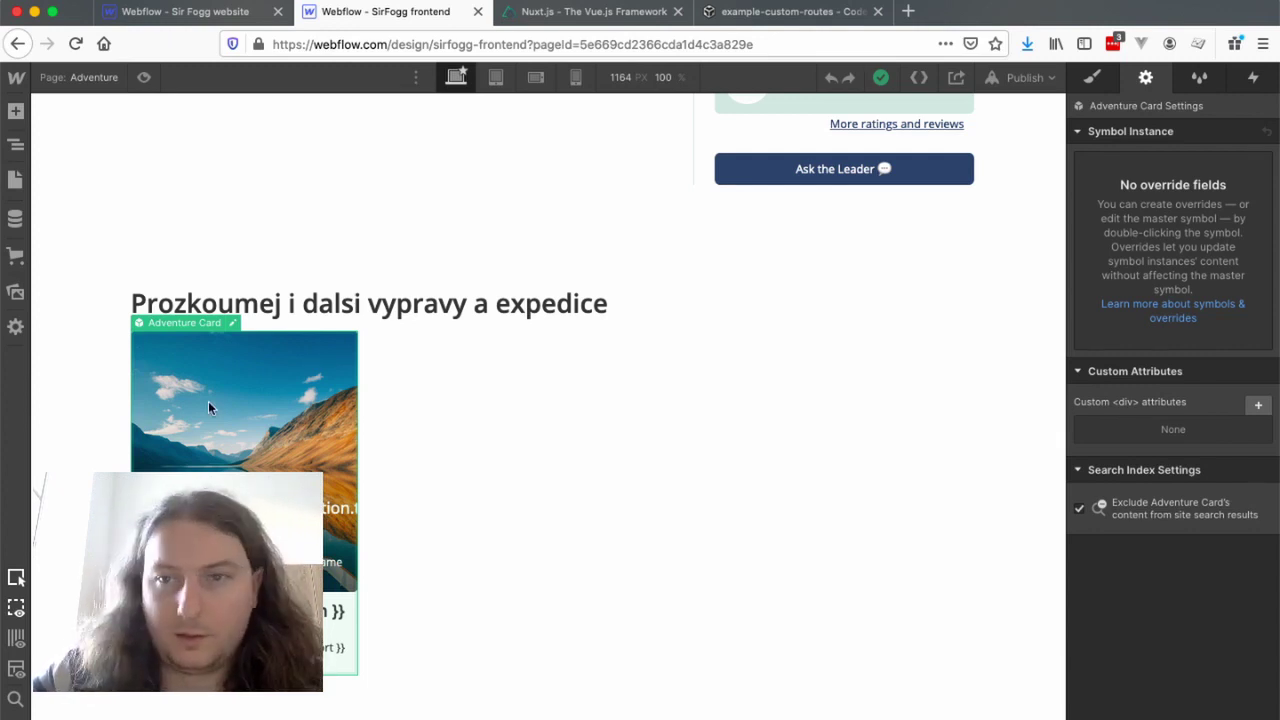
double_click(339, 372)
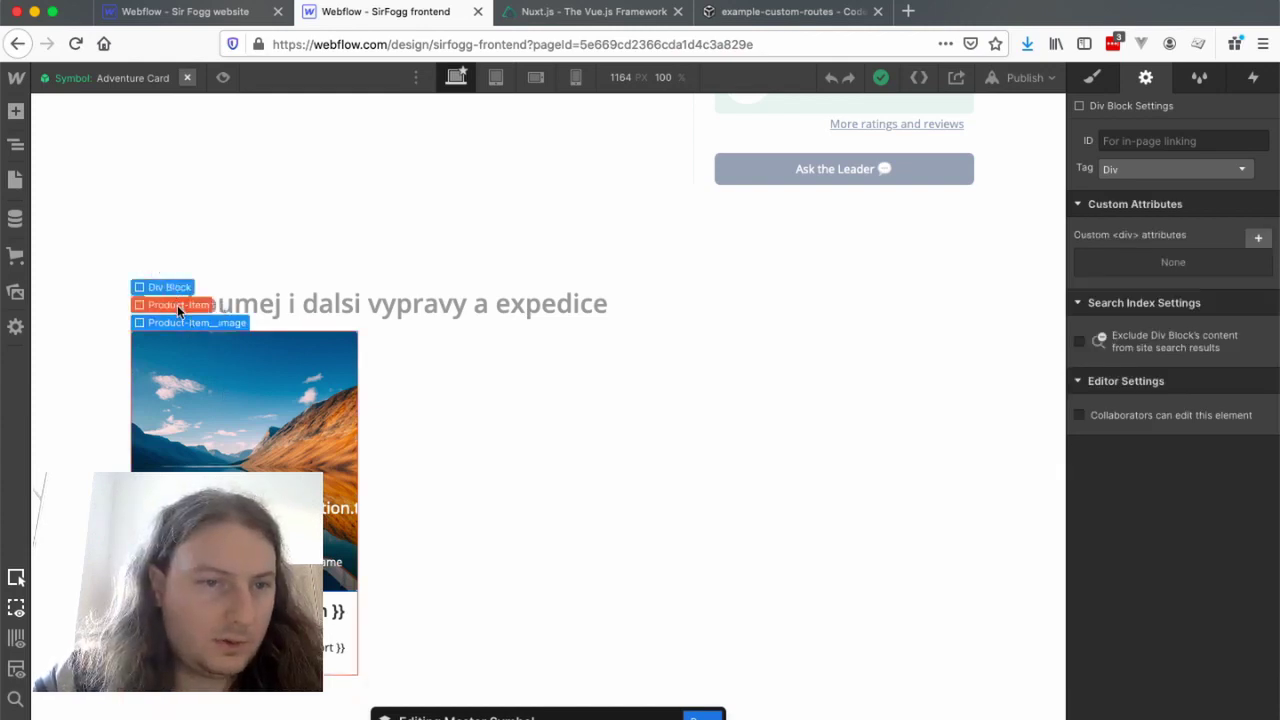
click(177, 305)
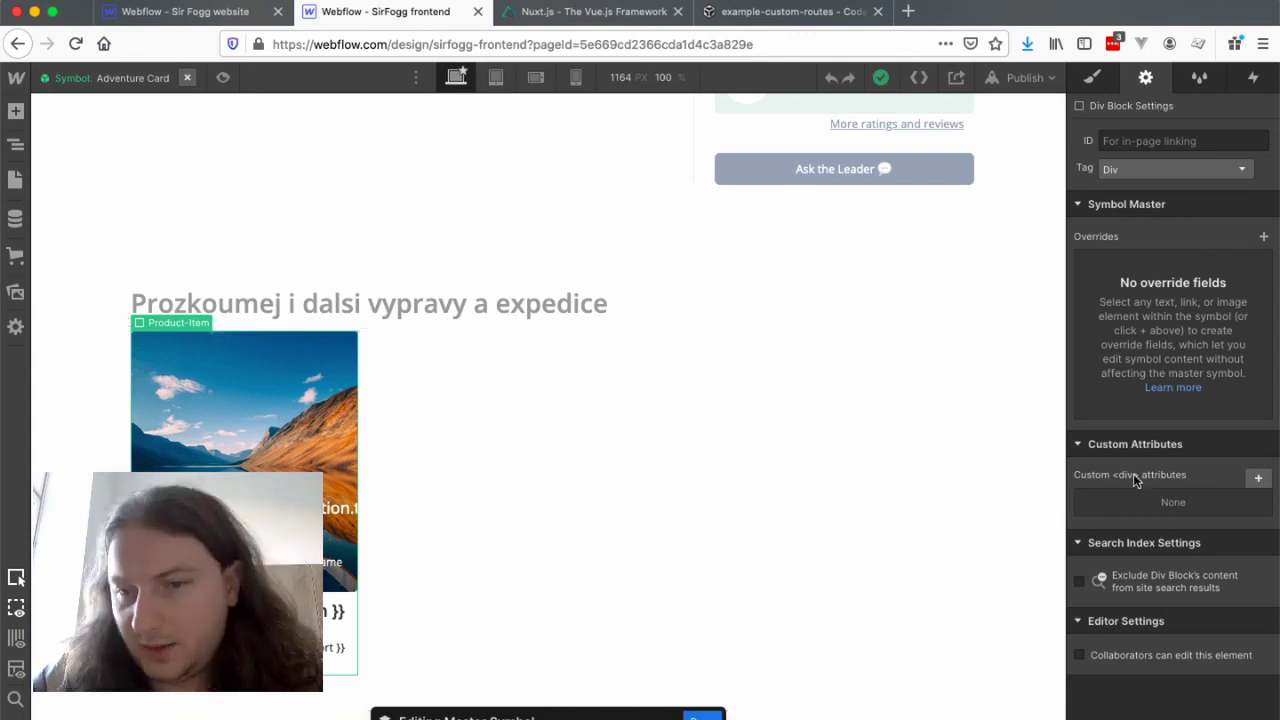
click(1258, 479)
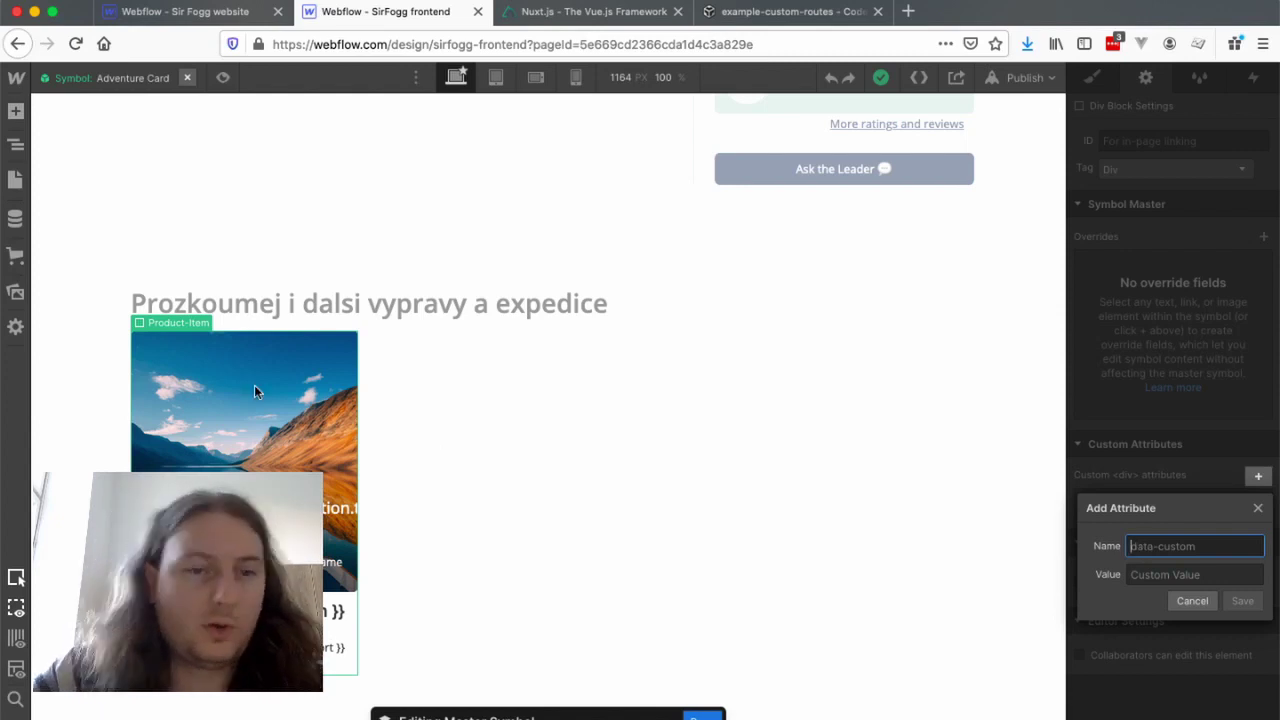
key(Escape)
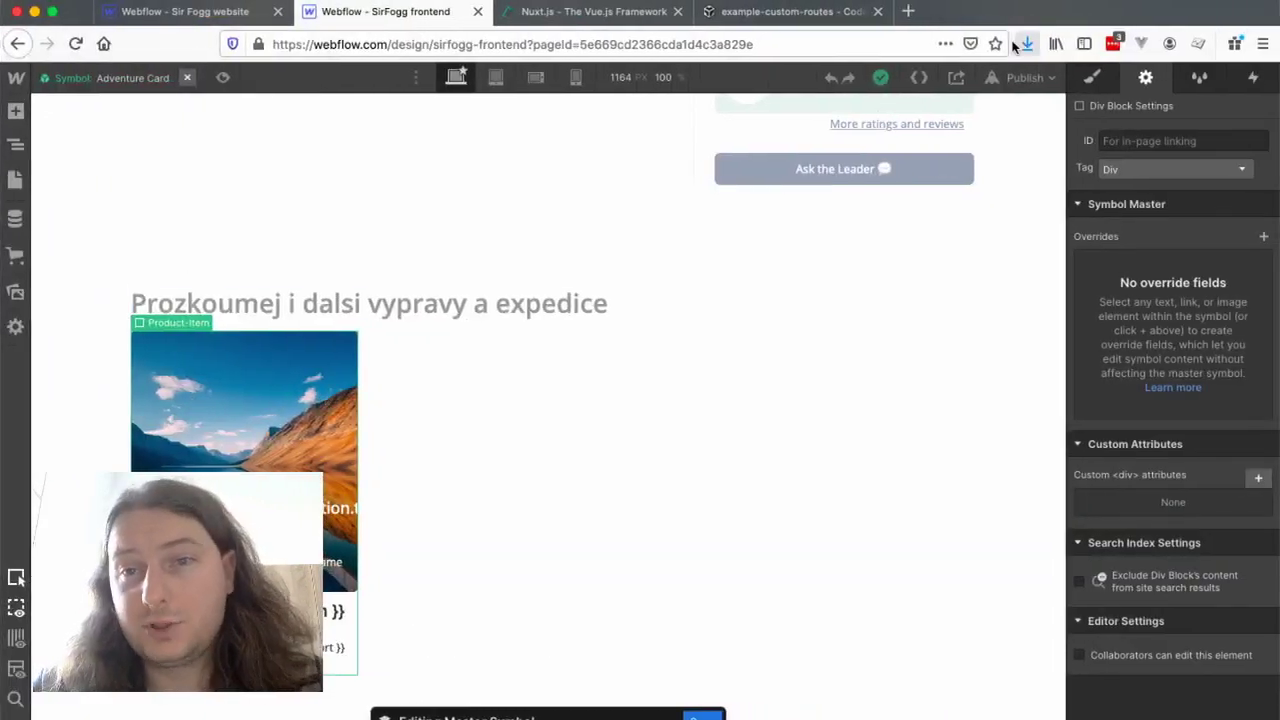
- Examine the page's HTML in the Export Code preview down to the product-item markup with the v-for loop
click(918, 78)
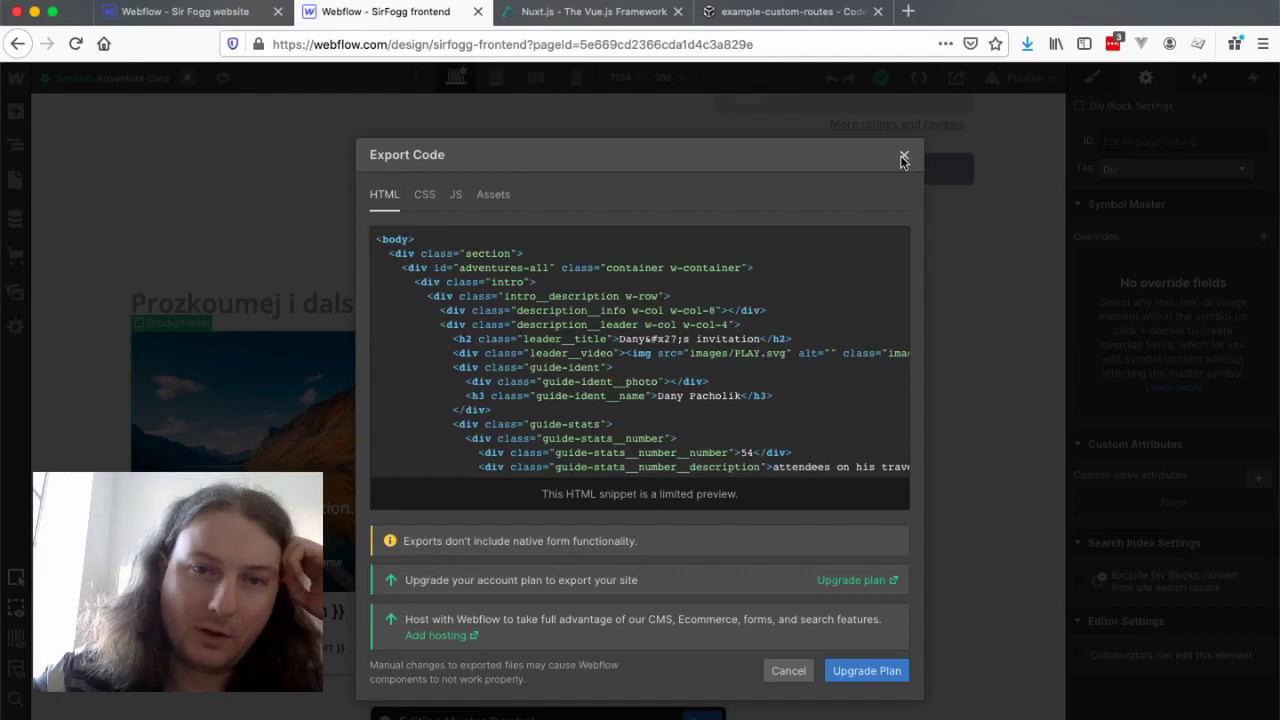
click(903, 158)
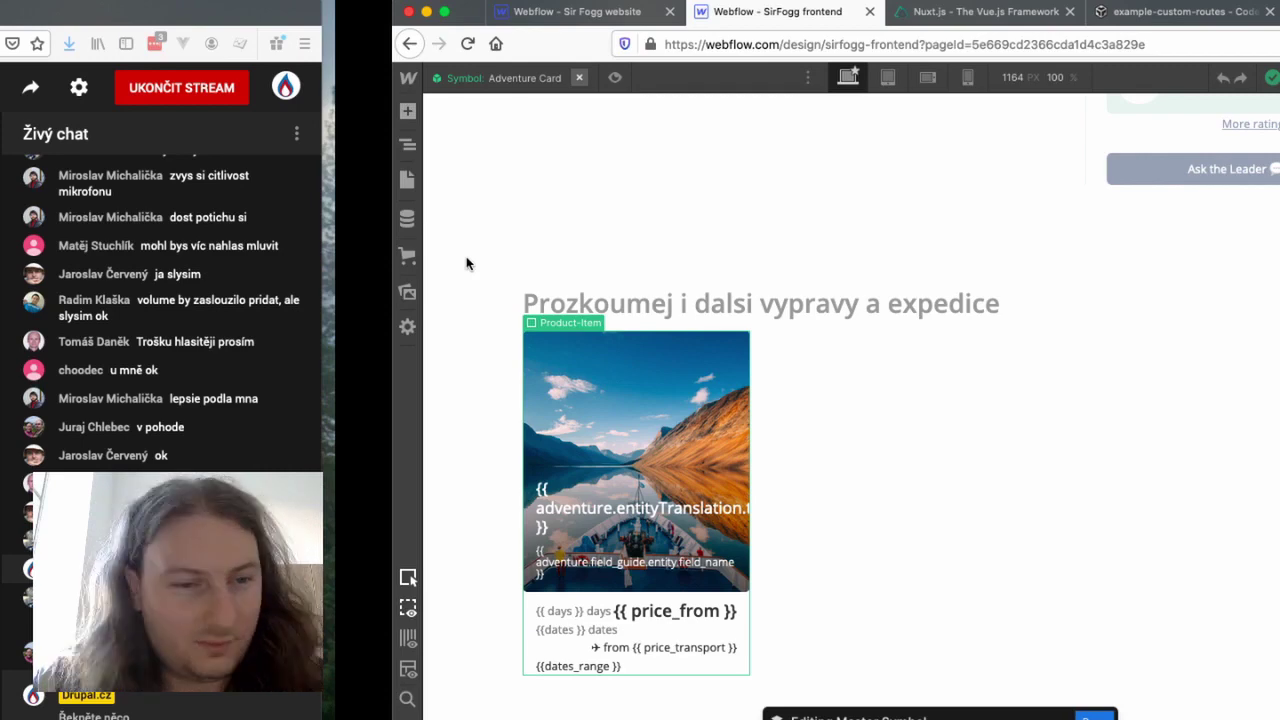
key(ctrl+alt+Return)
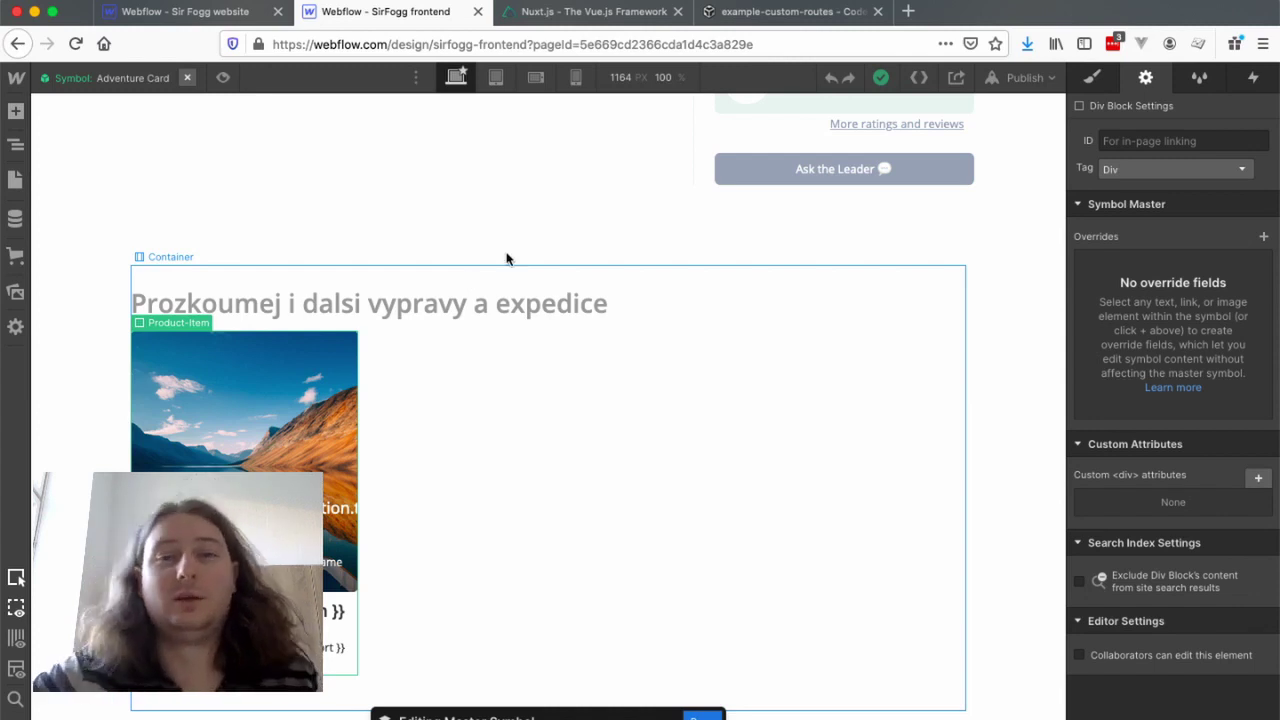
click(919, 78)
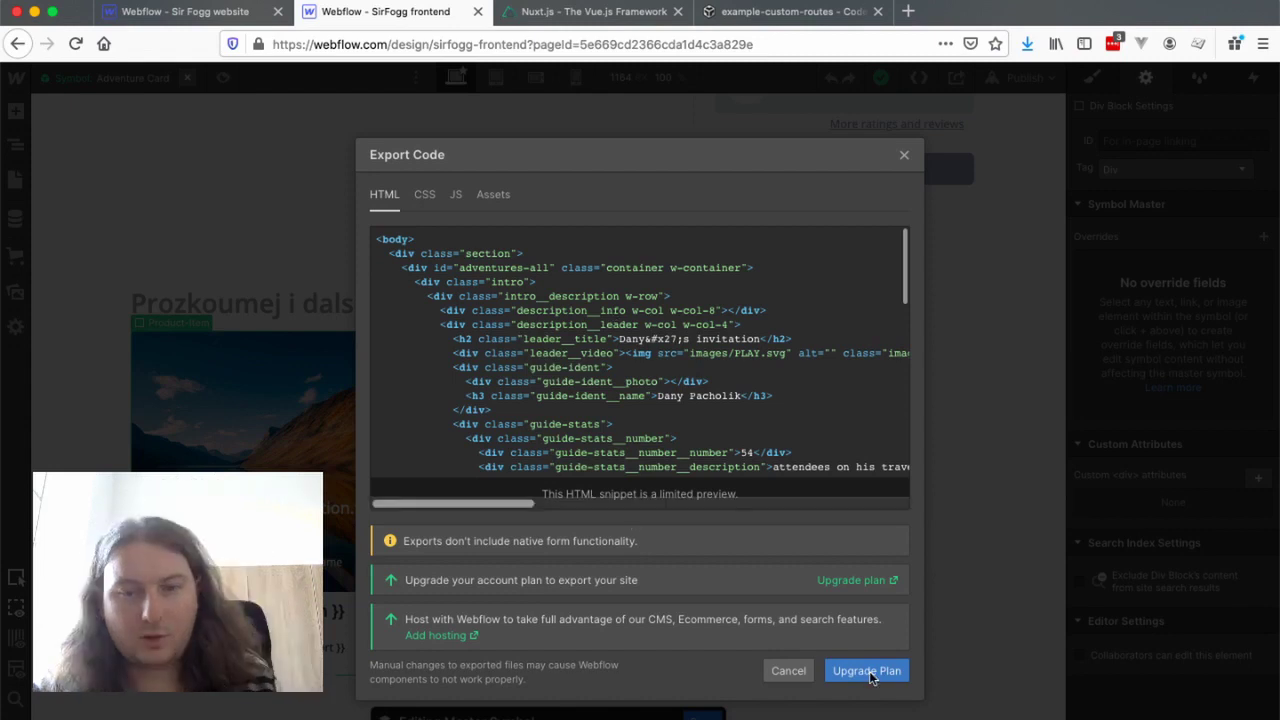
scroll(577, 348, down, 10)
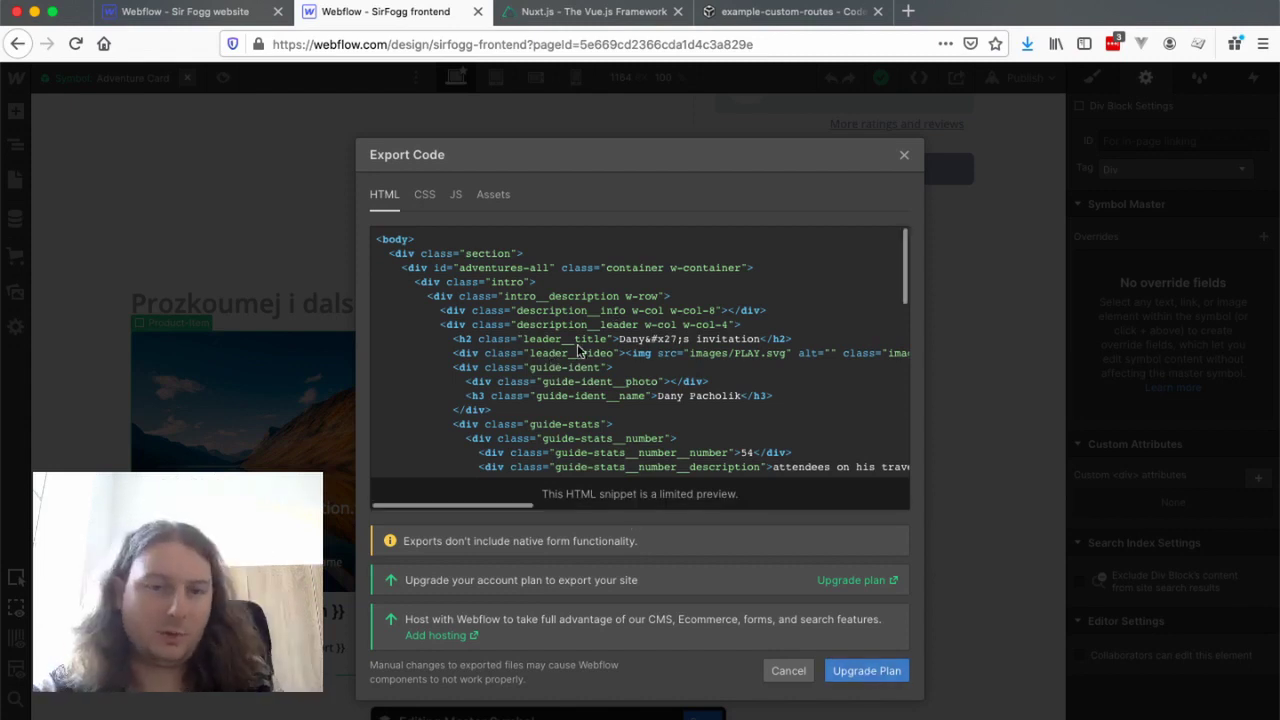
scroll(577, 350, down, 2)
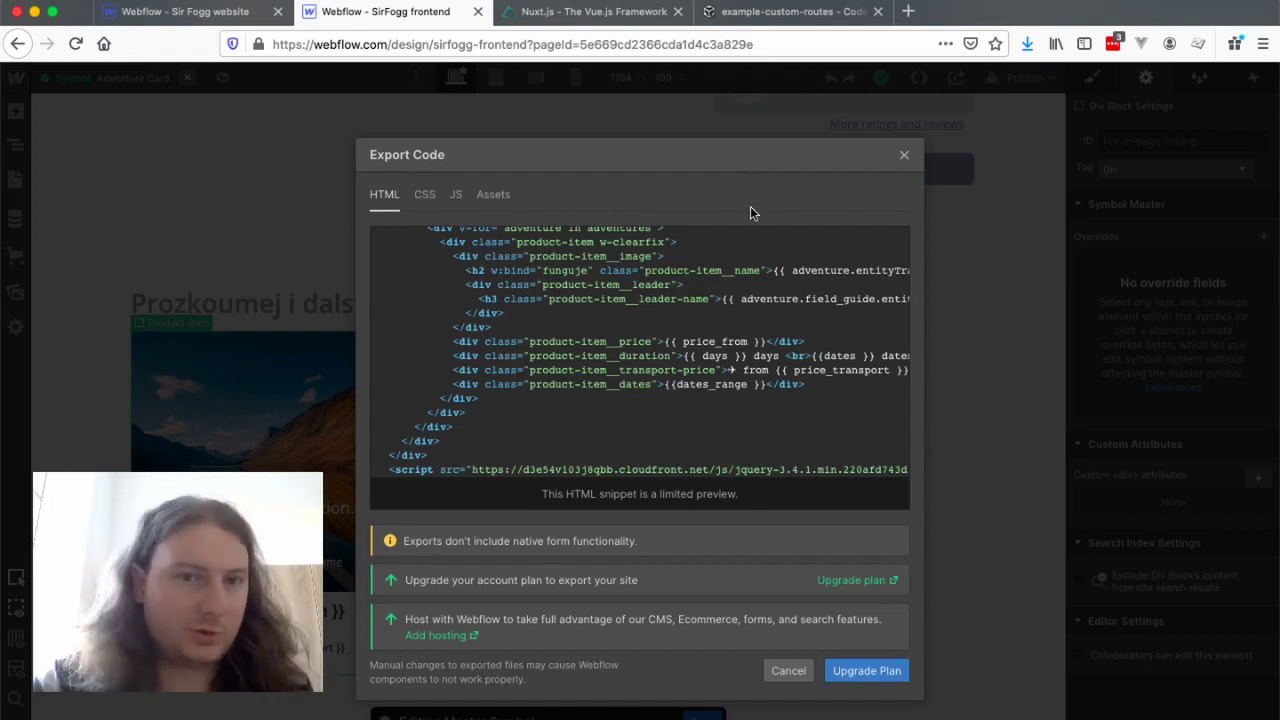
click(903, 158)
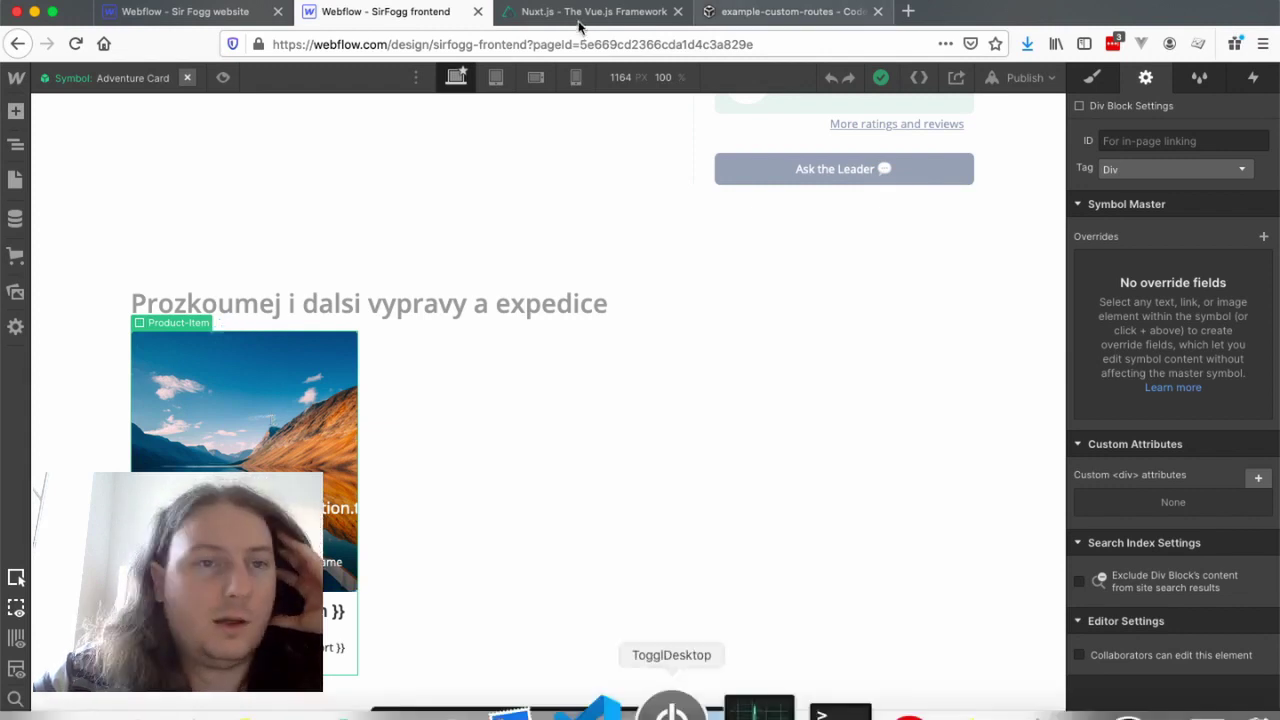
- Switch to the example-custom-routes project in CodeSandbox and examine the template and script sections of _id.vue
click(745, 12)
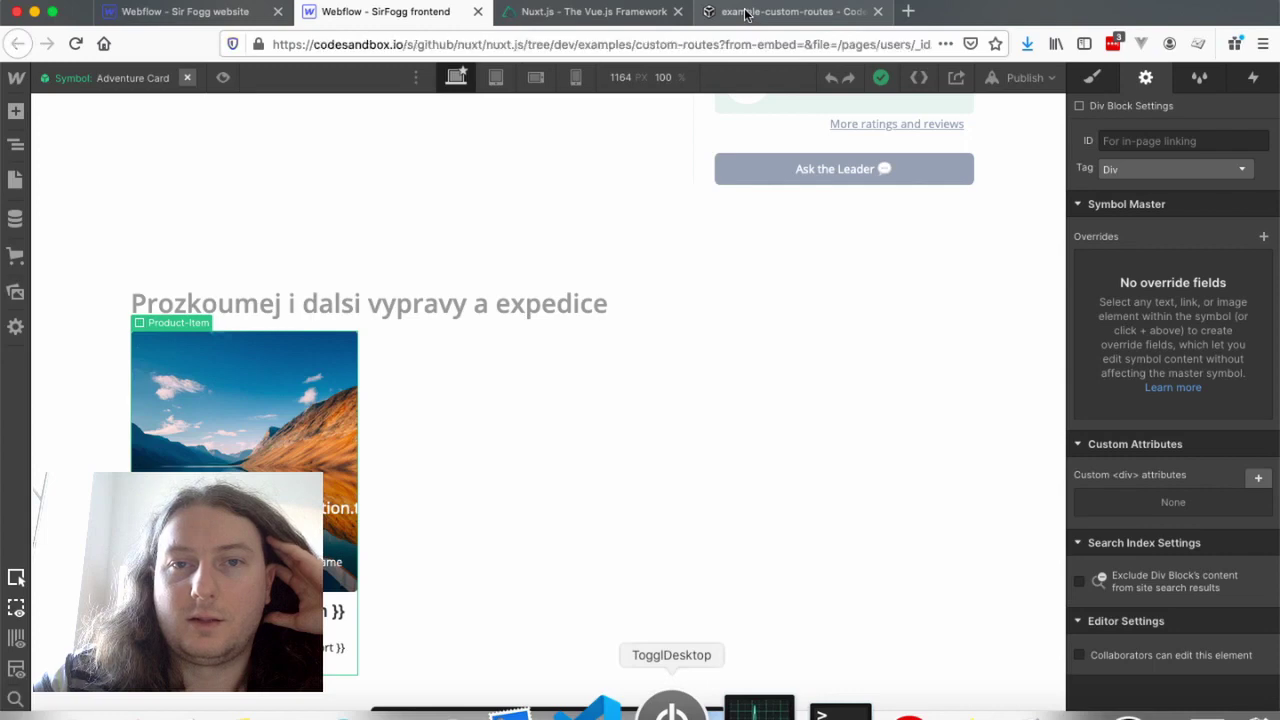
scroll(430, 300, up, 2)
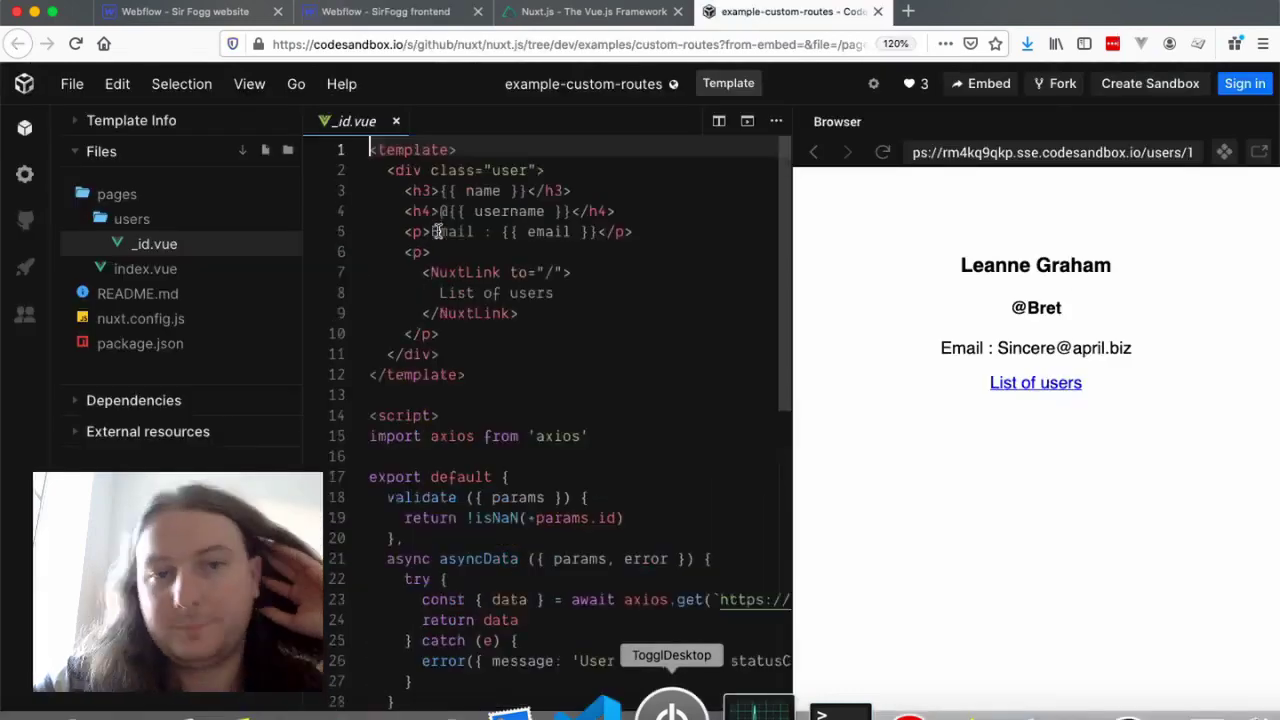
drag(466, 374, 345, 150)
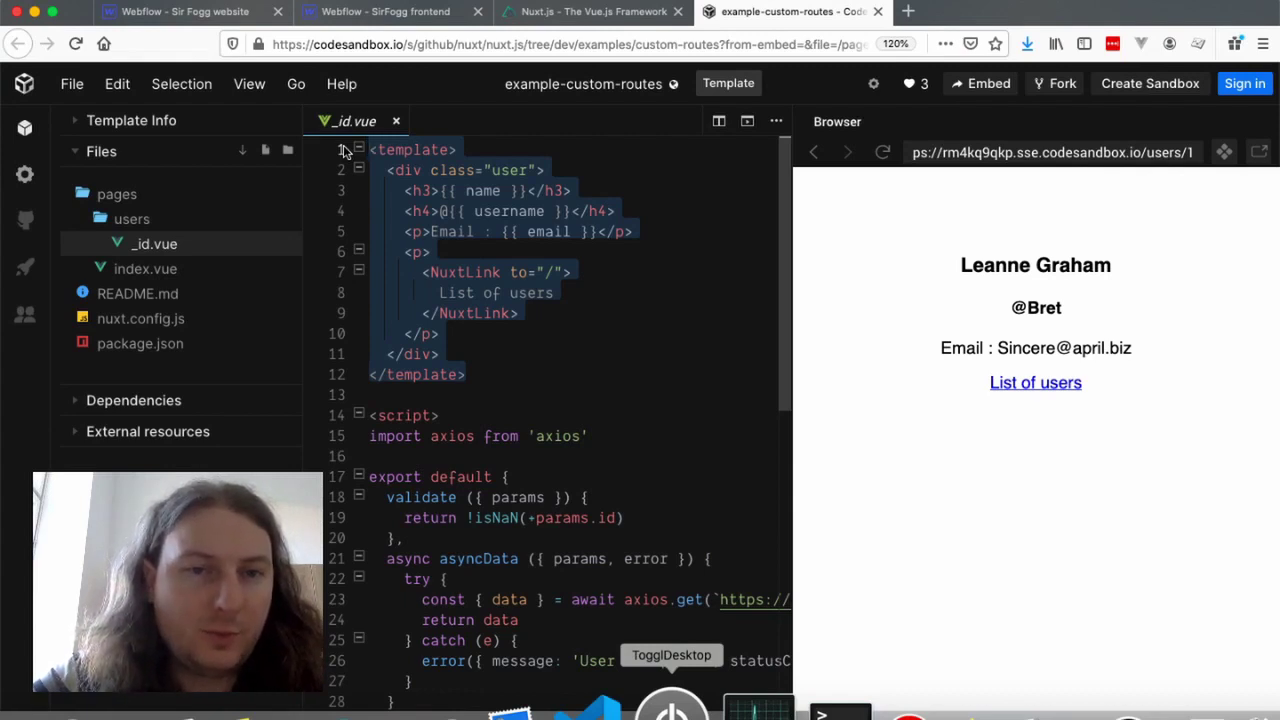
click(543, 312)
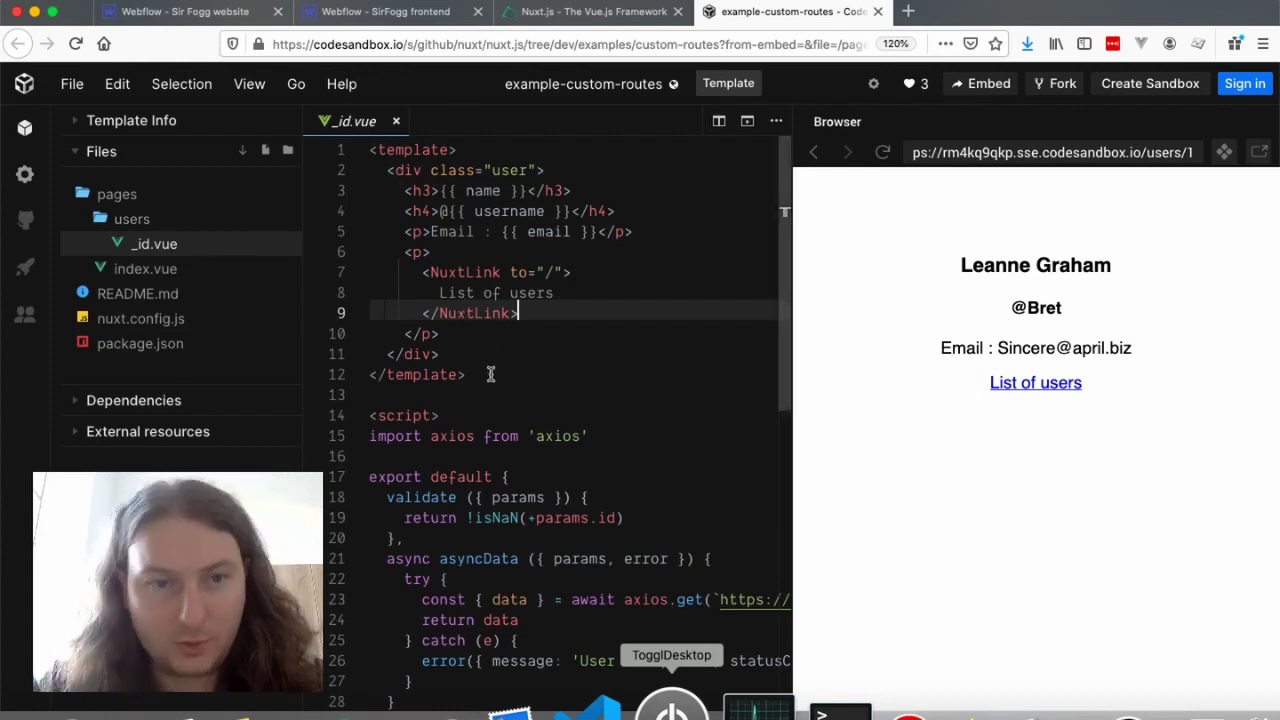
scroll(491, 374, down, 3)
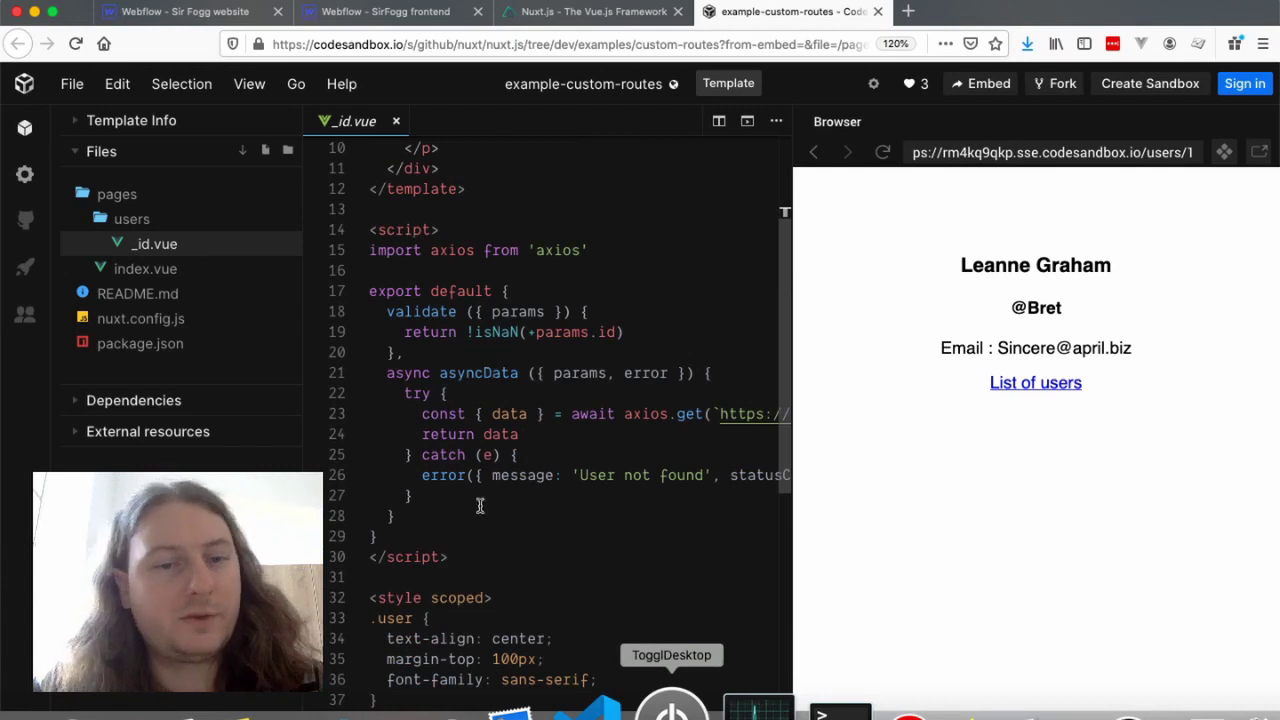
- Review the _id.vue component from its template through its script to the scoped style section
scroll(480, 505, down, 4)
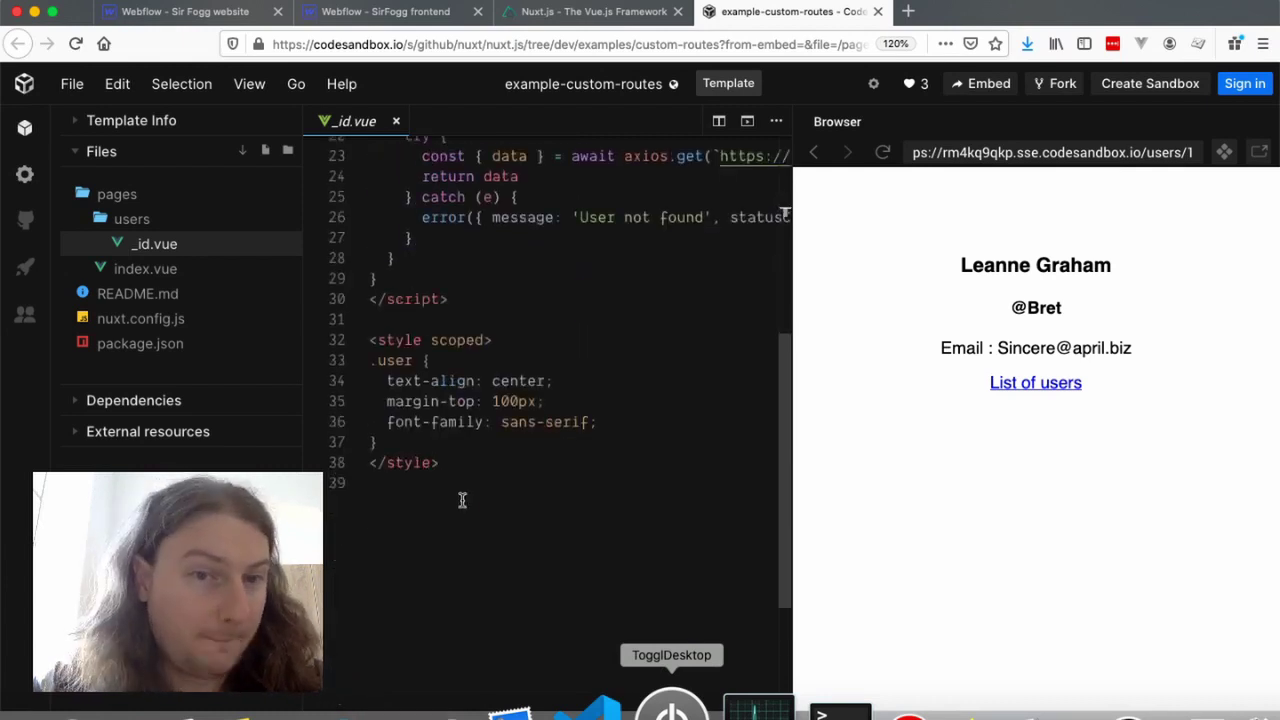
scroll(462, 500, up, 7)
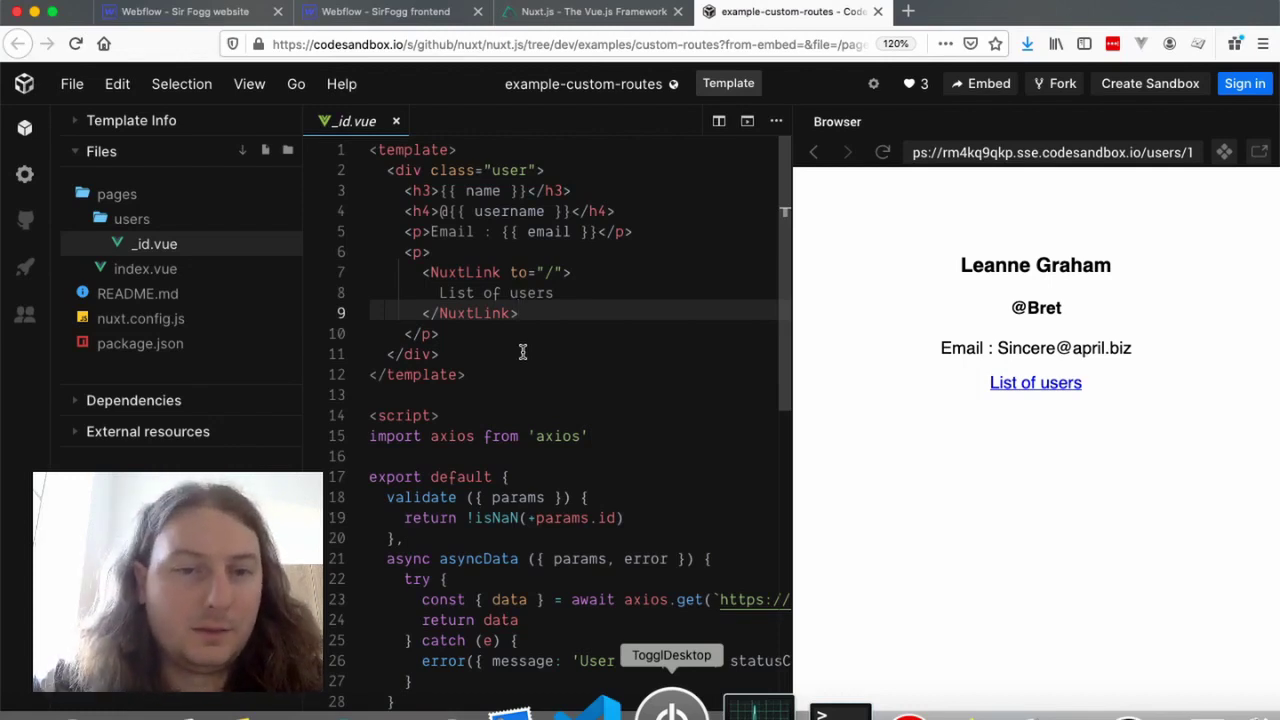
scroll(522, 352, down, 3)
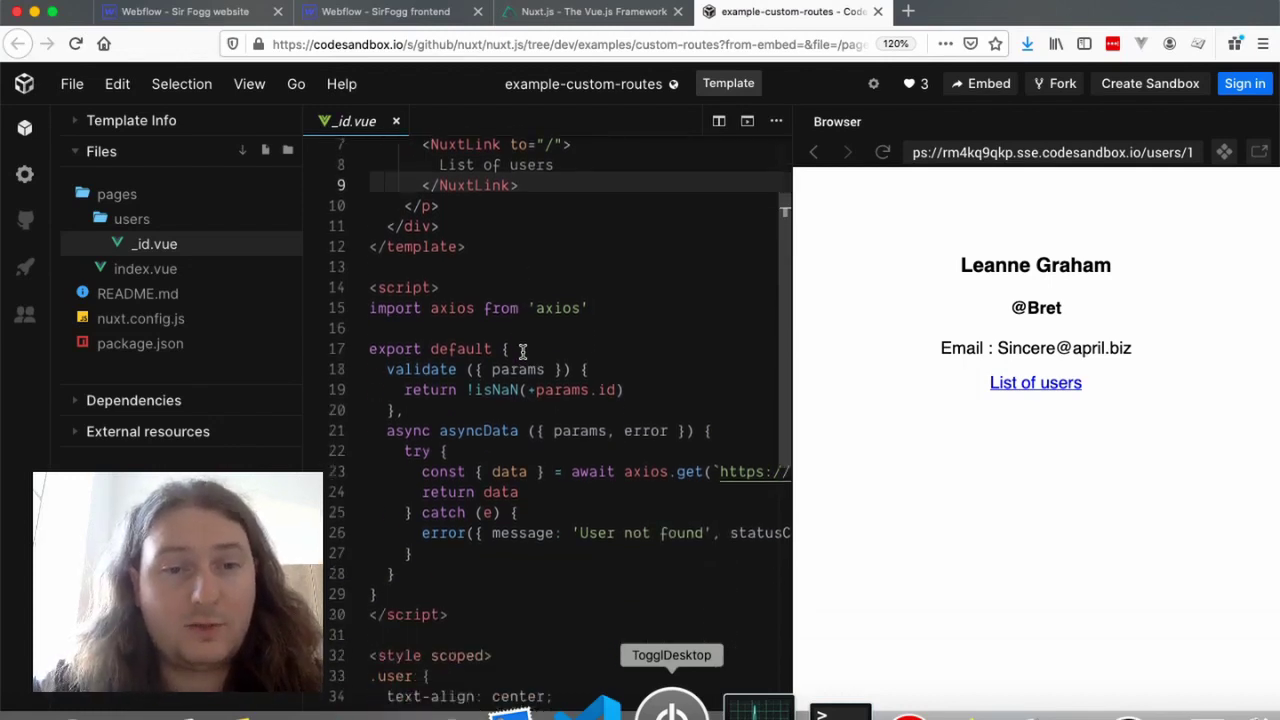
scroll(522, 352, down, 2)
scroll(522, 352, down, 4)
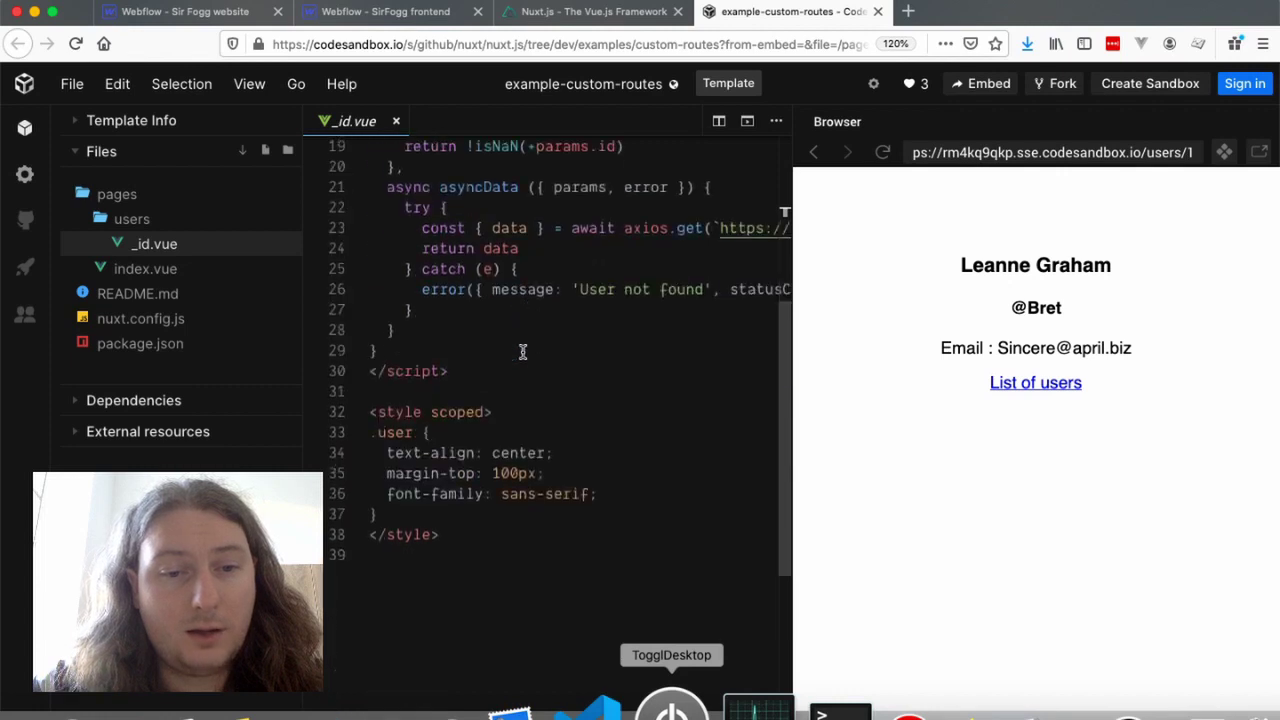
- Examine the scoped style block of _id.vue, highlighting the scoped attribute and the complete .user rule
double_click(453, 411)
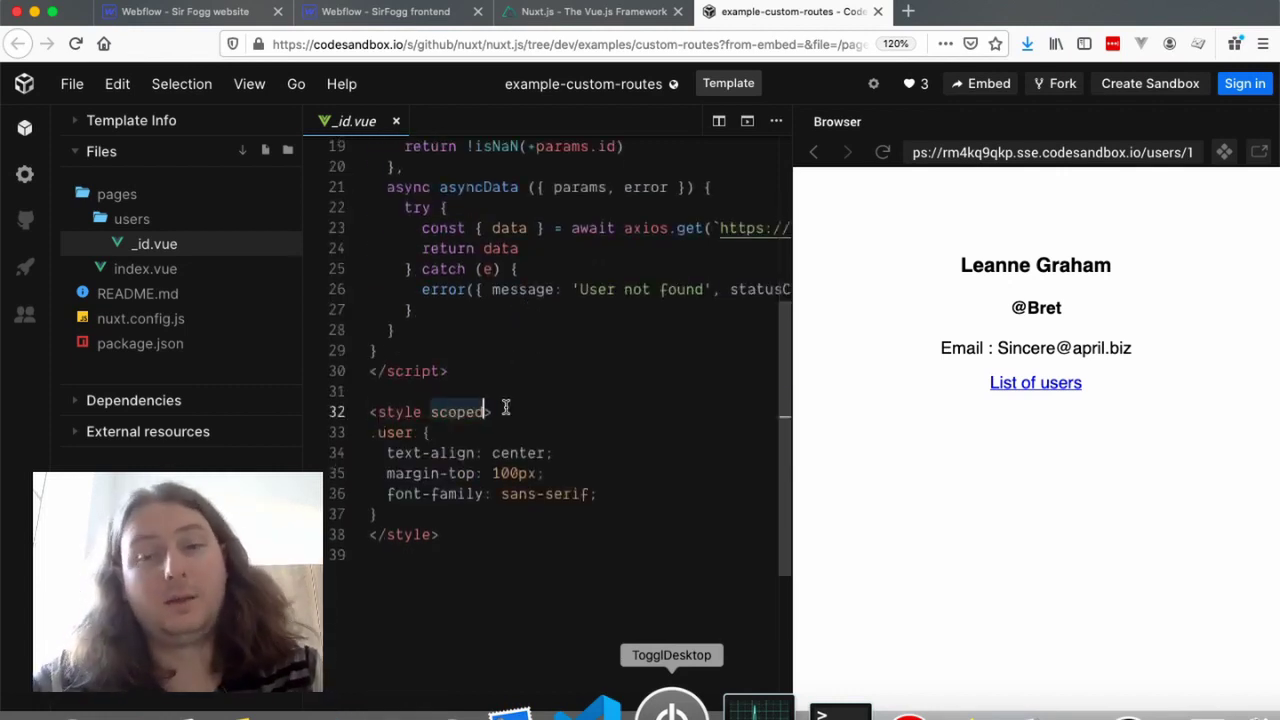
mouse_move(371, 432)
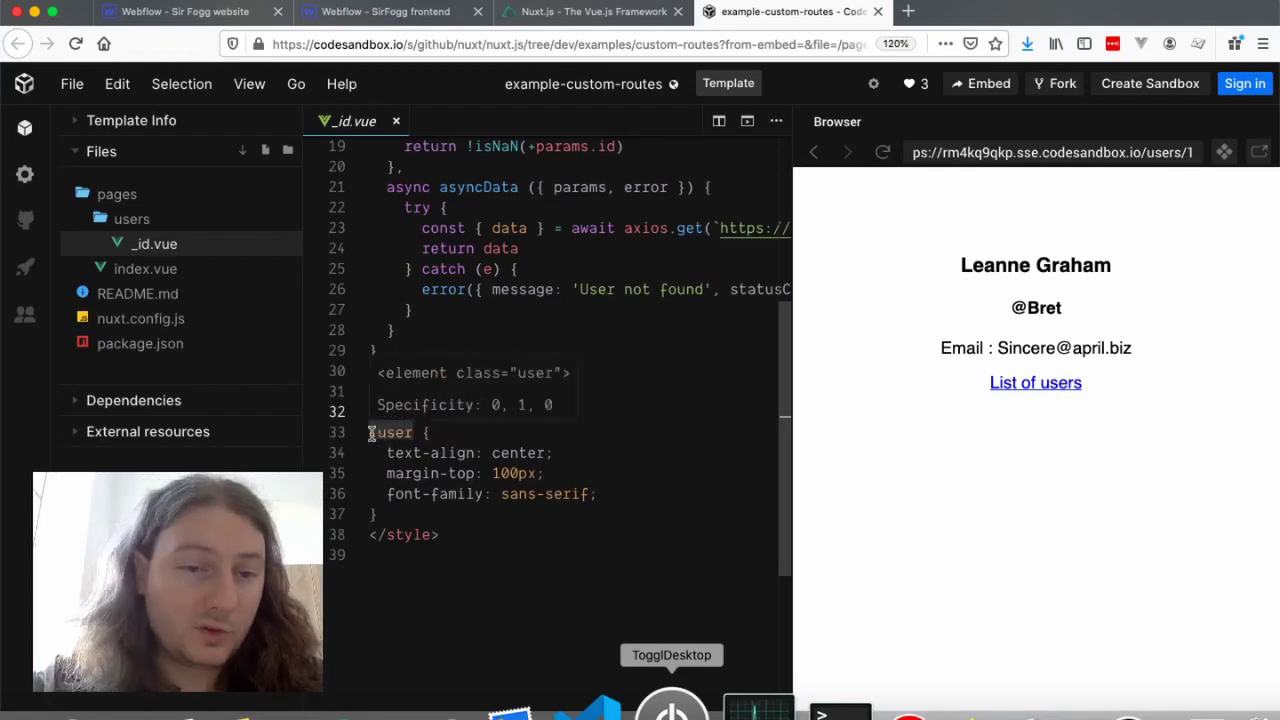
drag(371, 432, 404, 511)
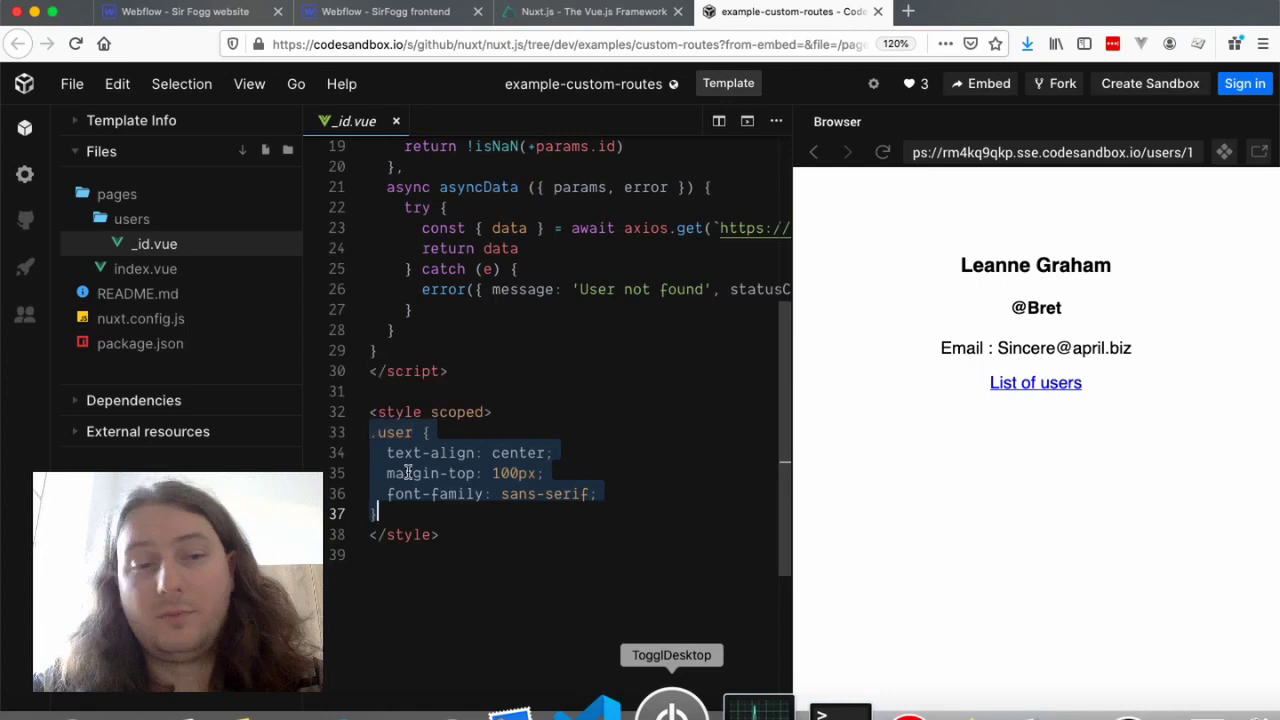
mouse_move(405, 485)
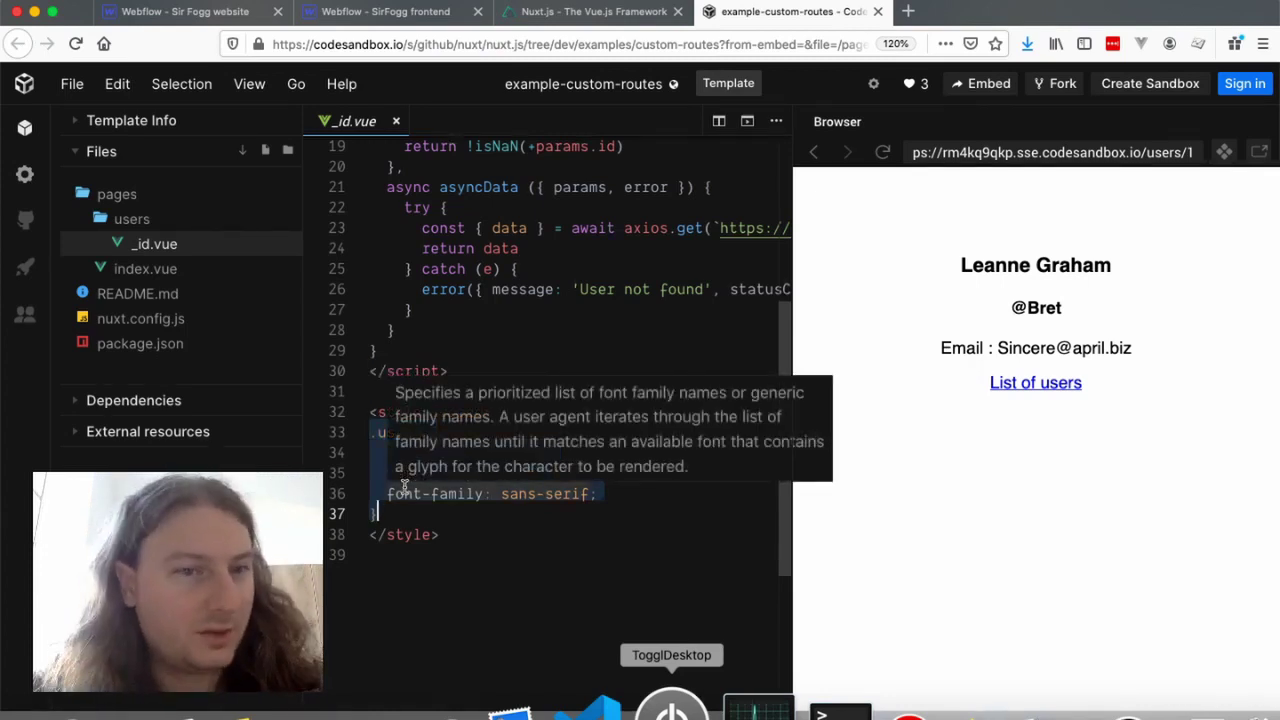
click(373, 512)
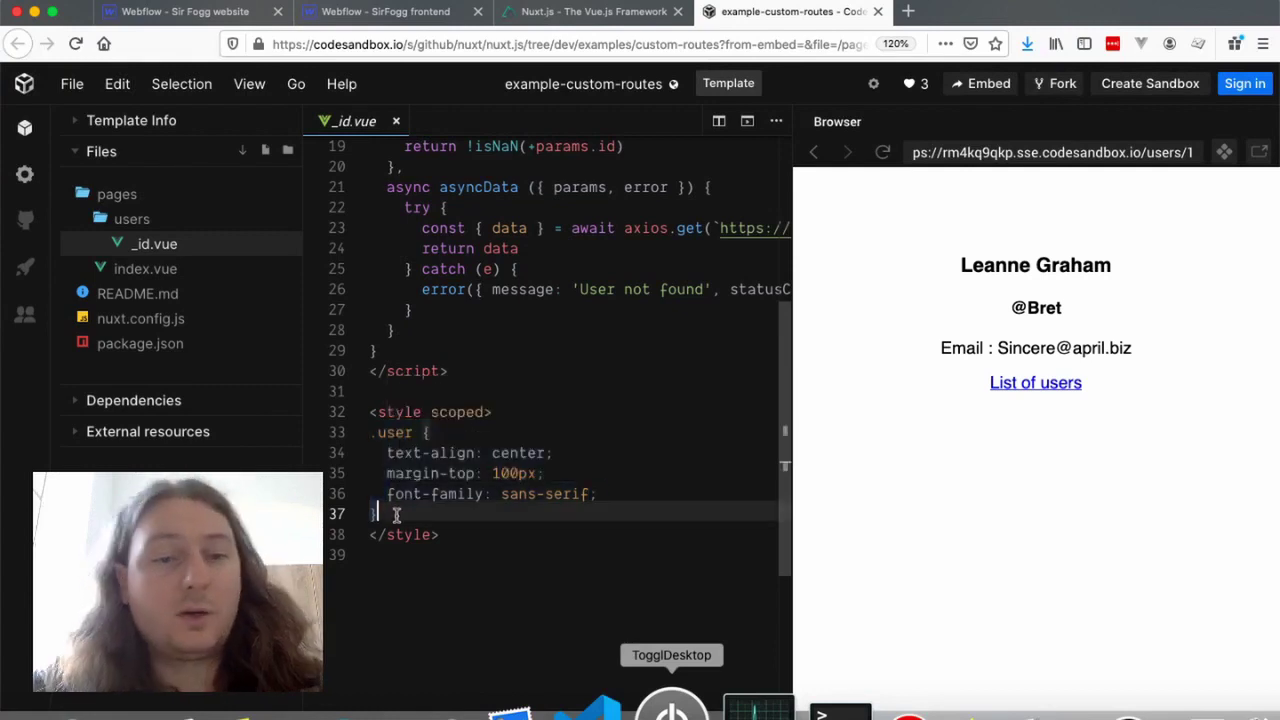
click(369, 432)
mouse_move(404, 450)
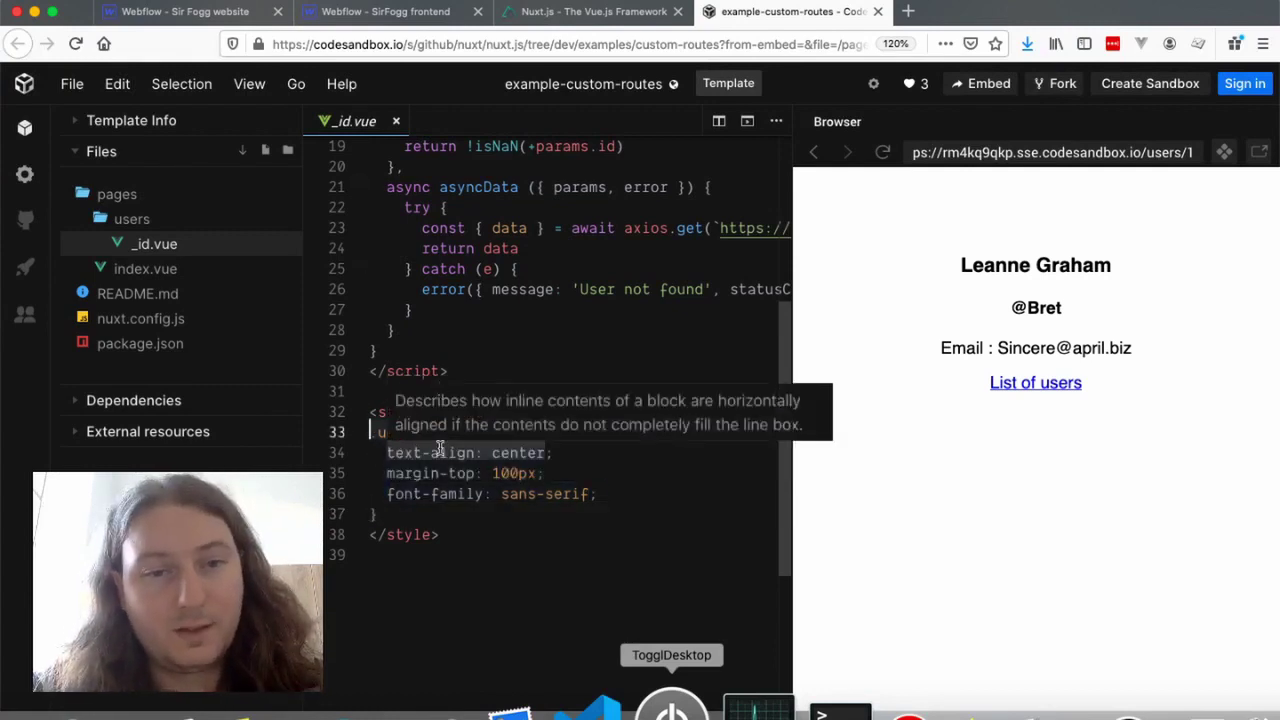
mouse_move(407, 484)
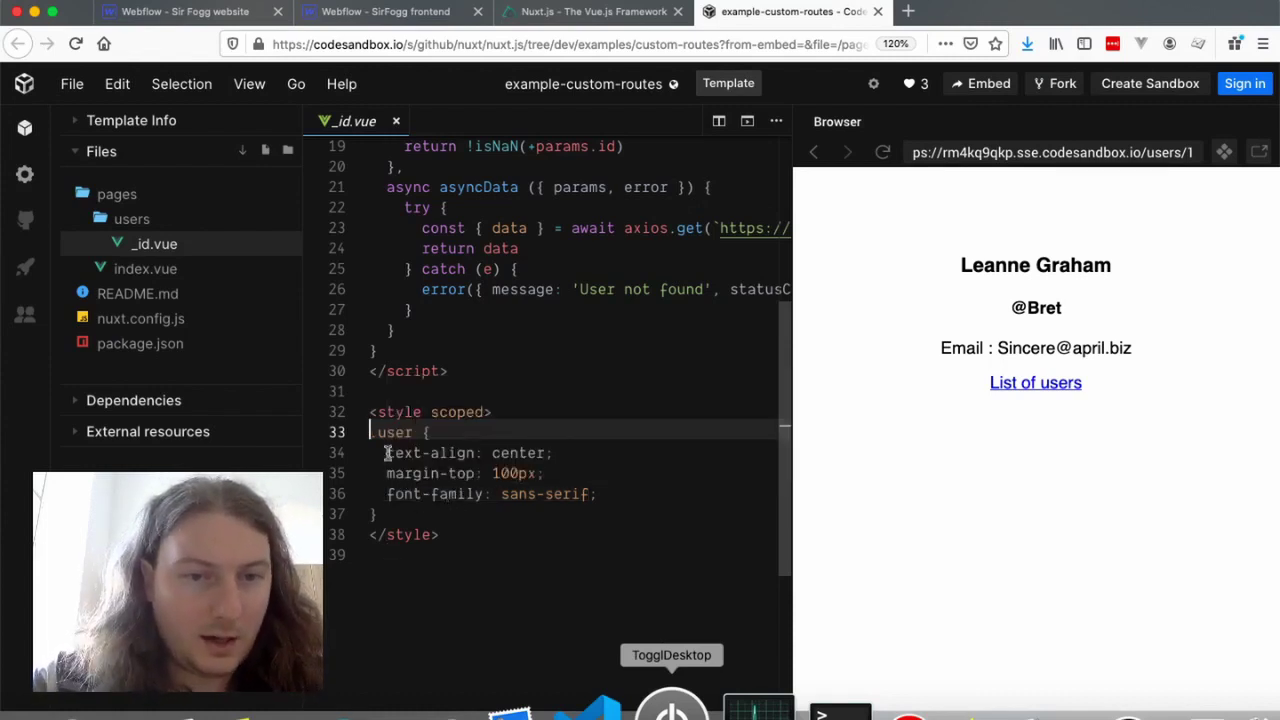
mouse_move(372, 432)
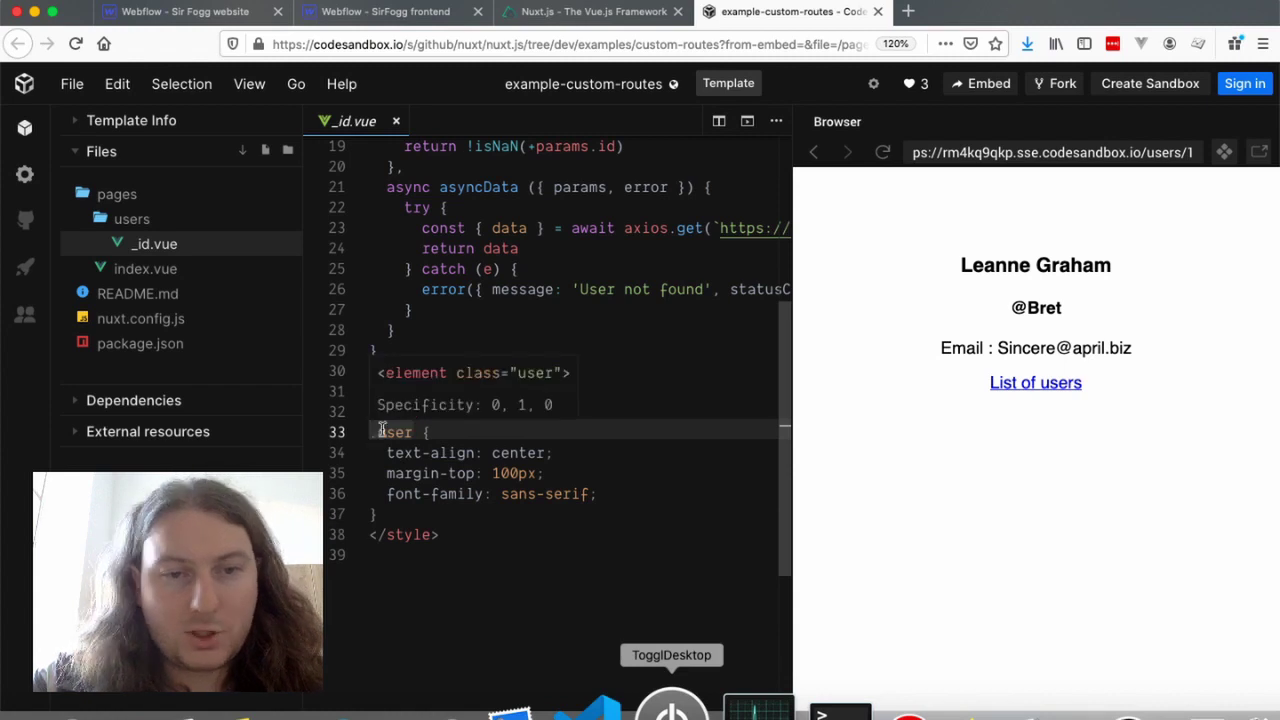
click(404, 530)
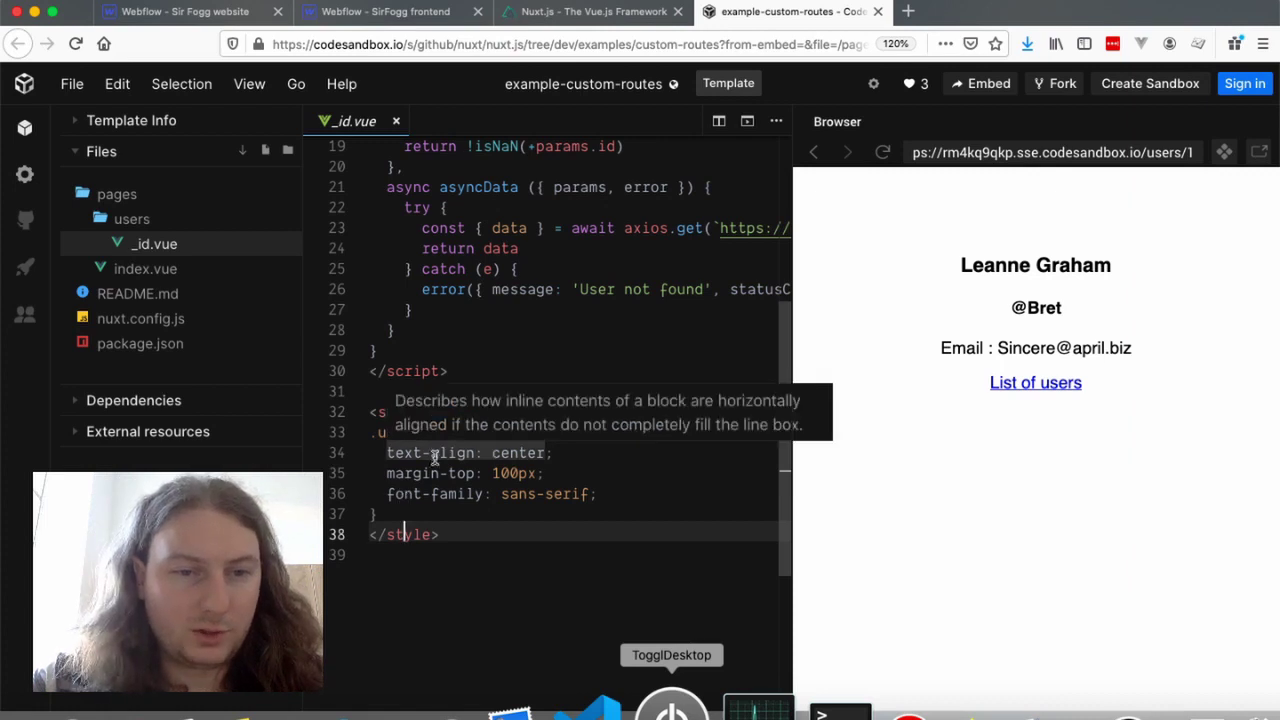
mouse_move(450, 497)
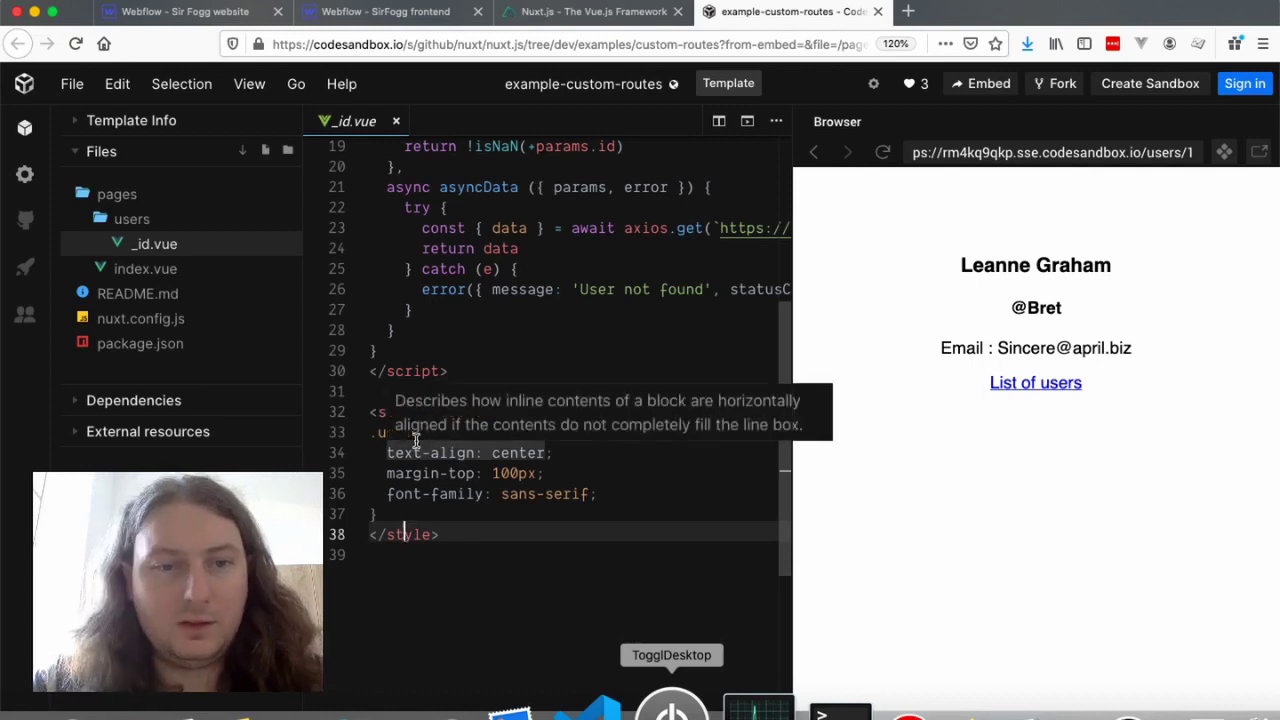
- Highlight the user div markup in the component's template and the NuxtLink tag inside it
scroll(445, 425, up, 4)
scroll(445, 425, up, 3)
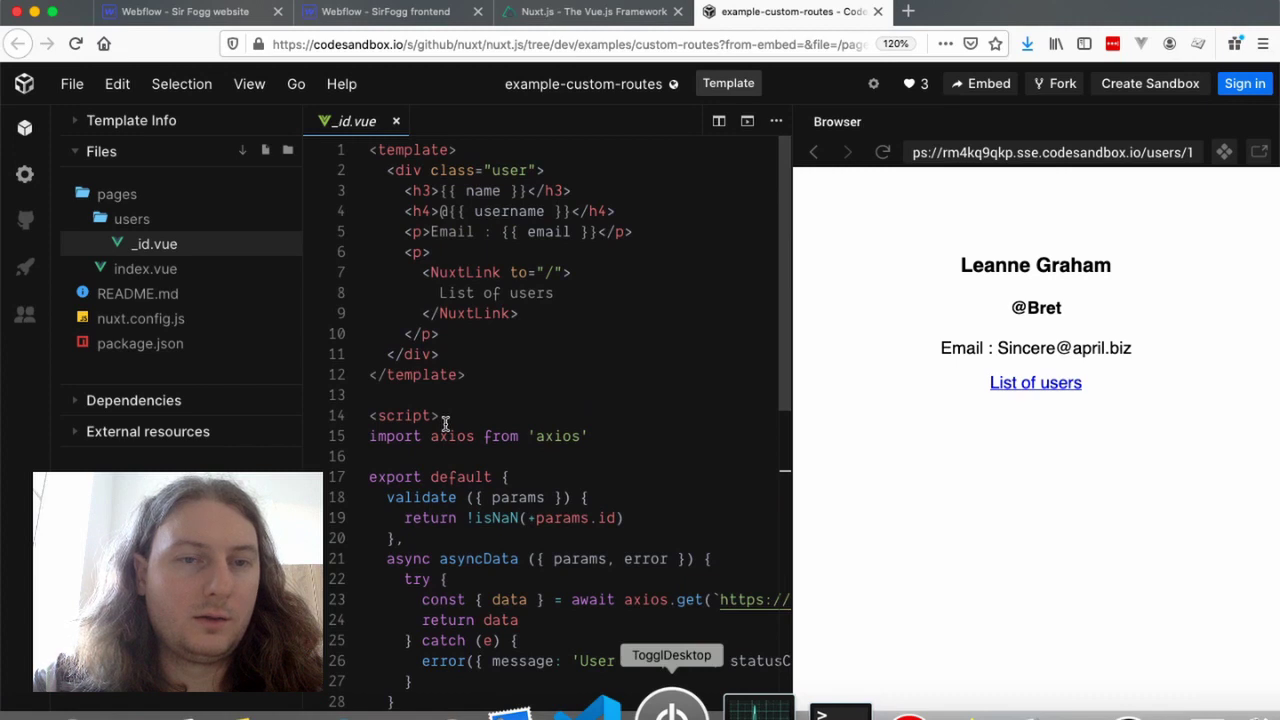
drag(387, 168, 404, 190)
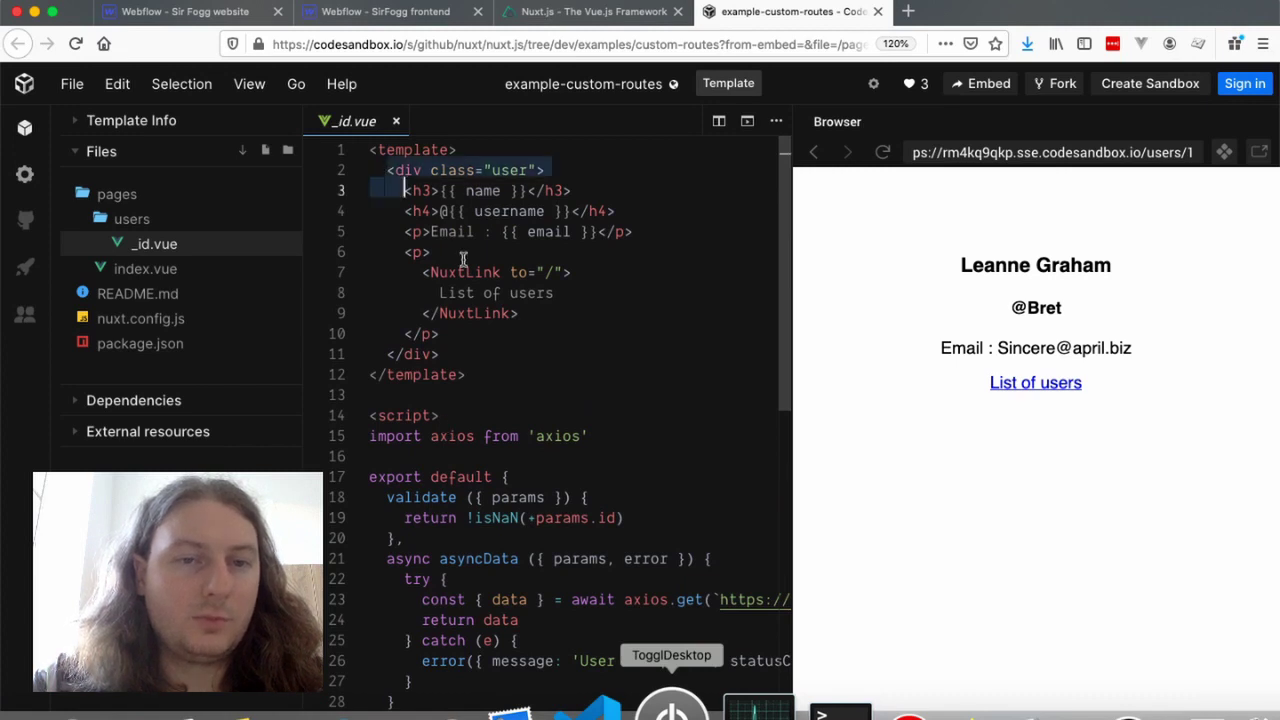
shift+click(461, 352)
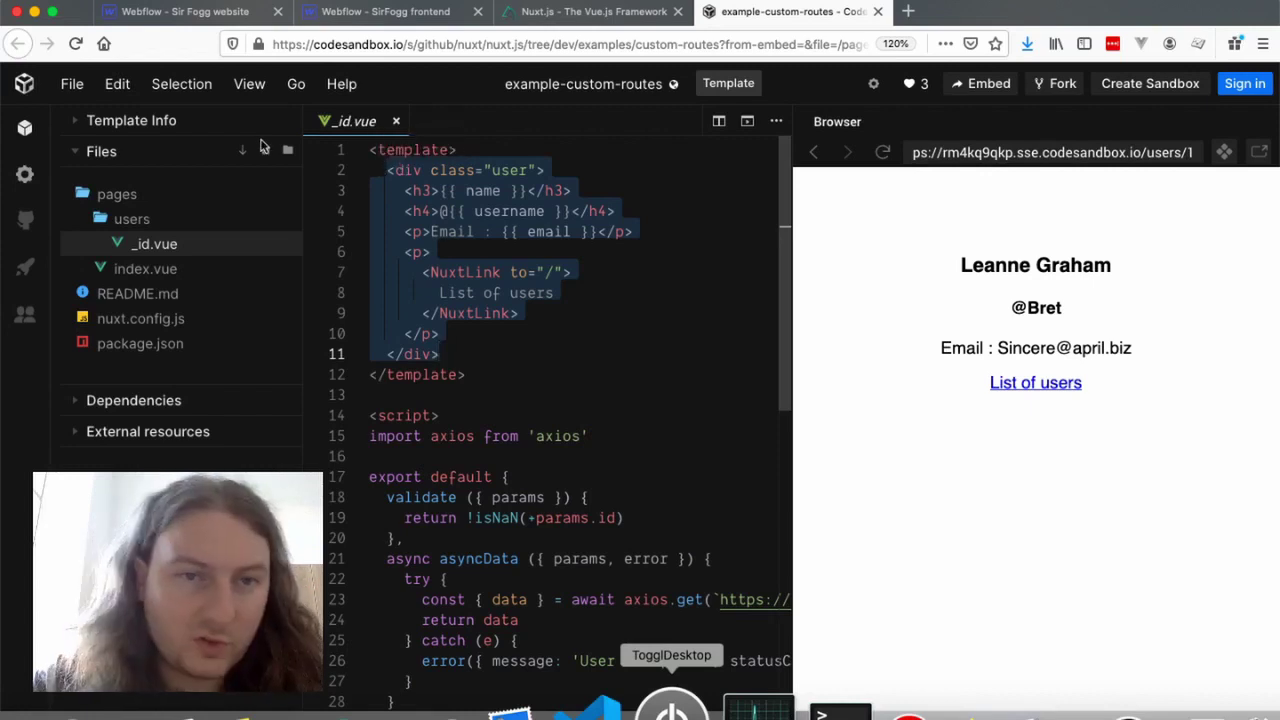
double_click(478, 272)
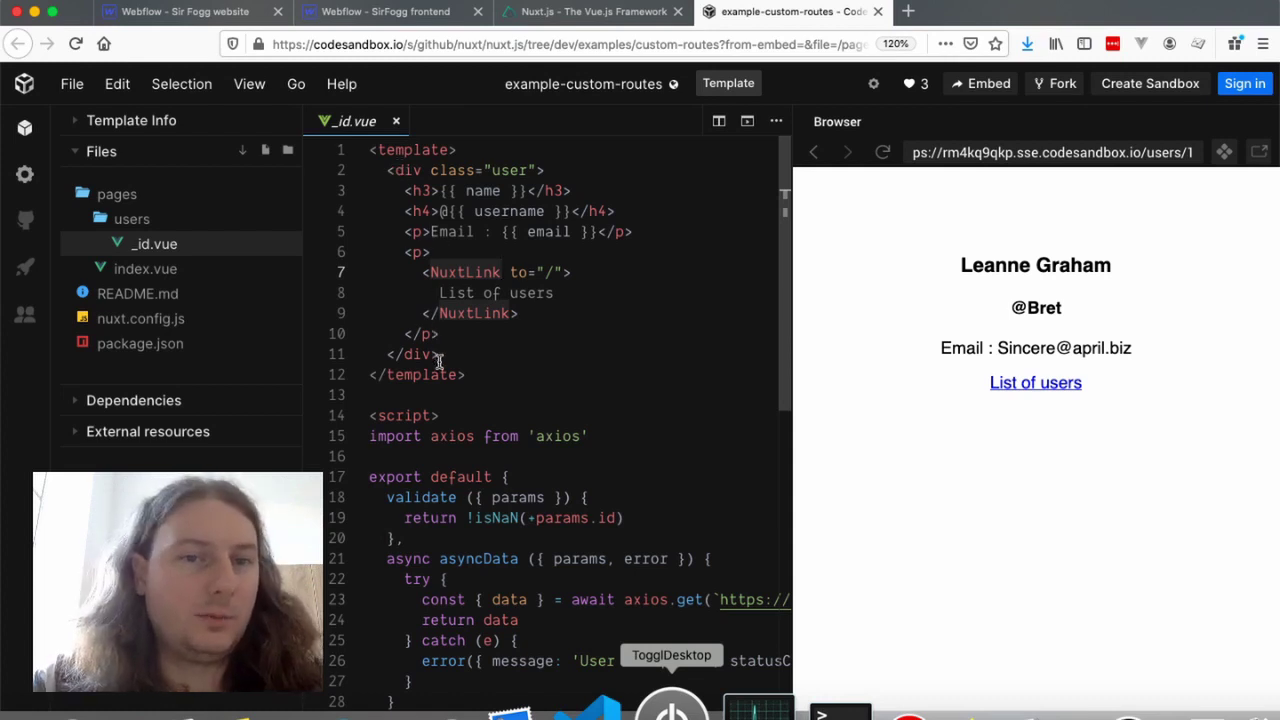
- Compare the template, script and style sections of _id.vue, including the link text inside the NuxtLink component
scroll(440, 364, down, 10)
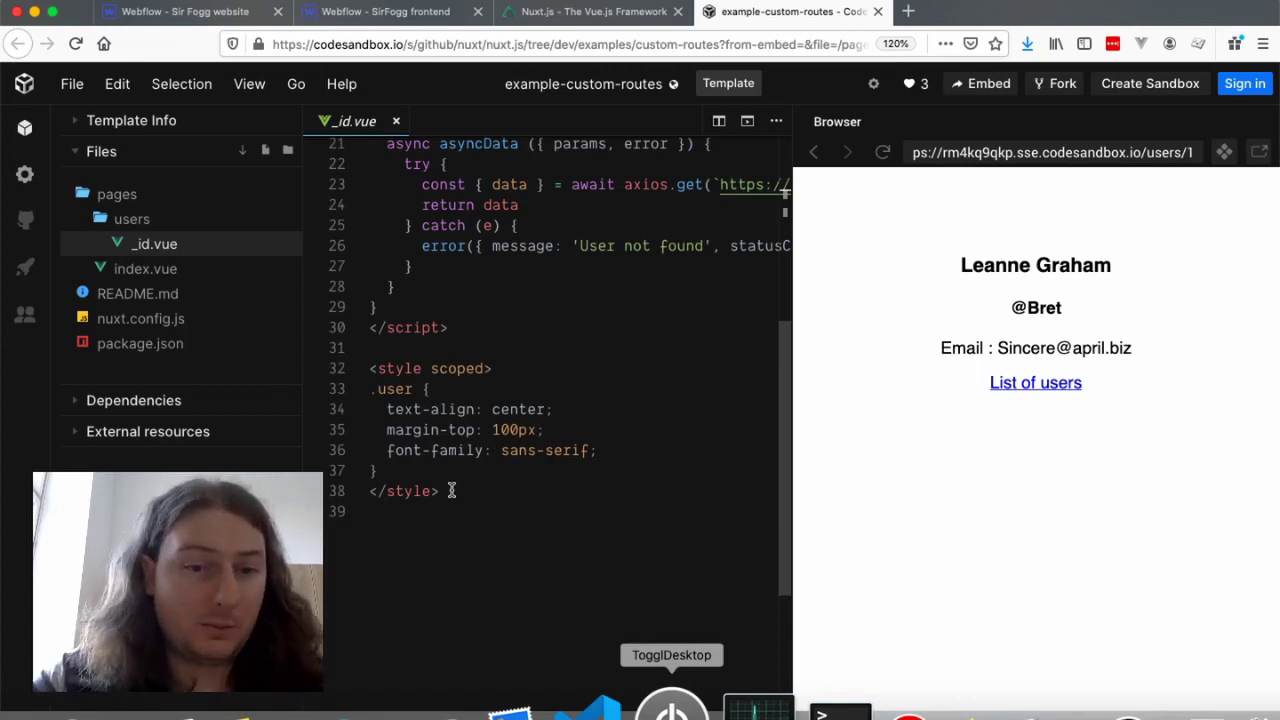
scroll(451, 490, up, 9)
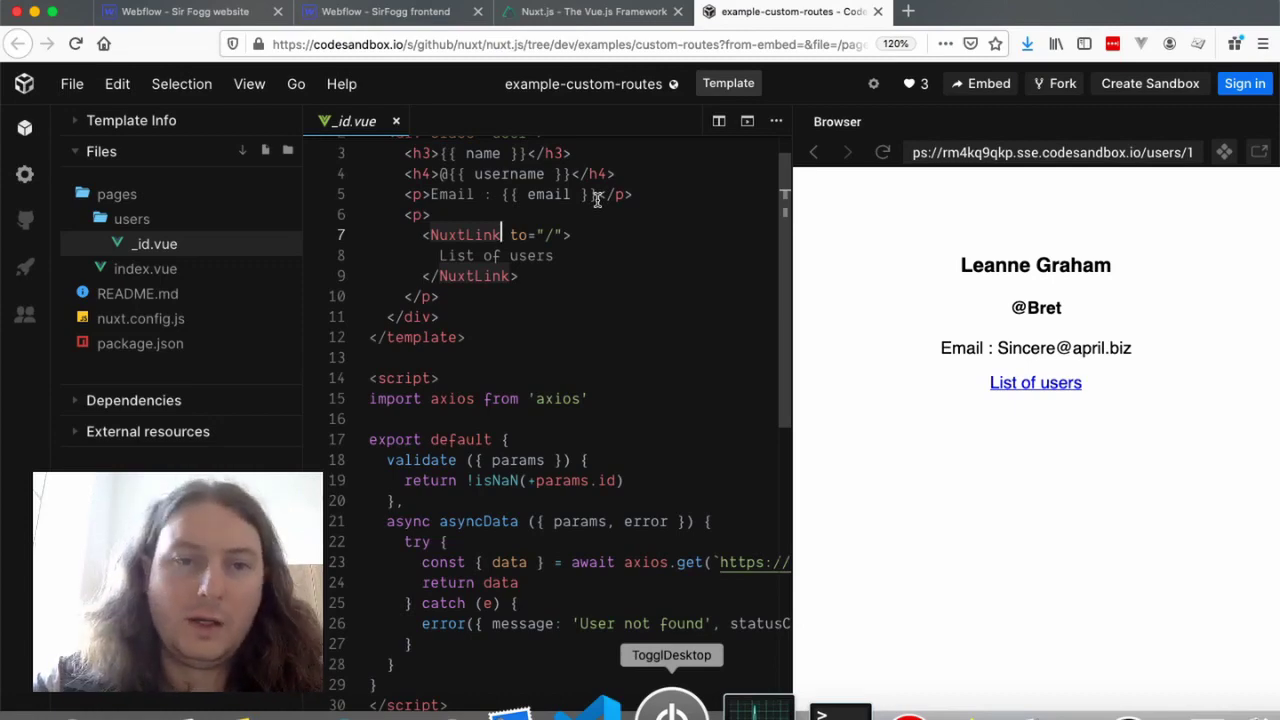
scroll(516, 290, down, 5)
scroll(518, 285, up, 6)
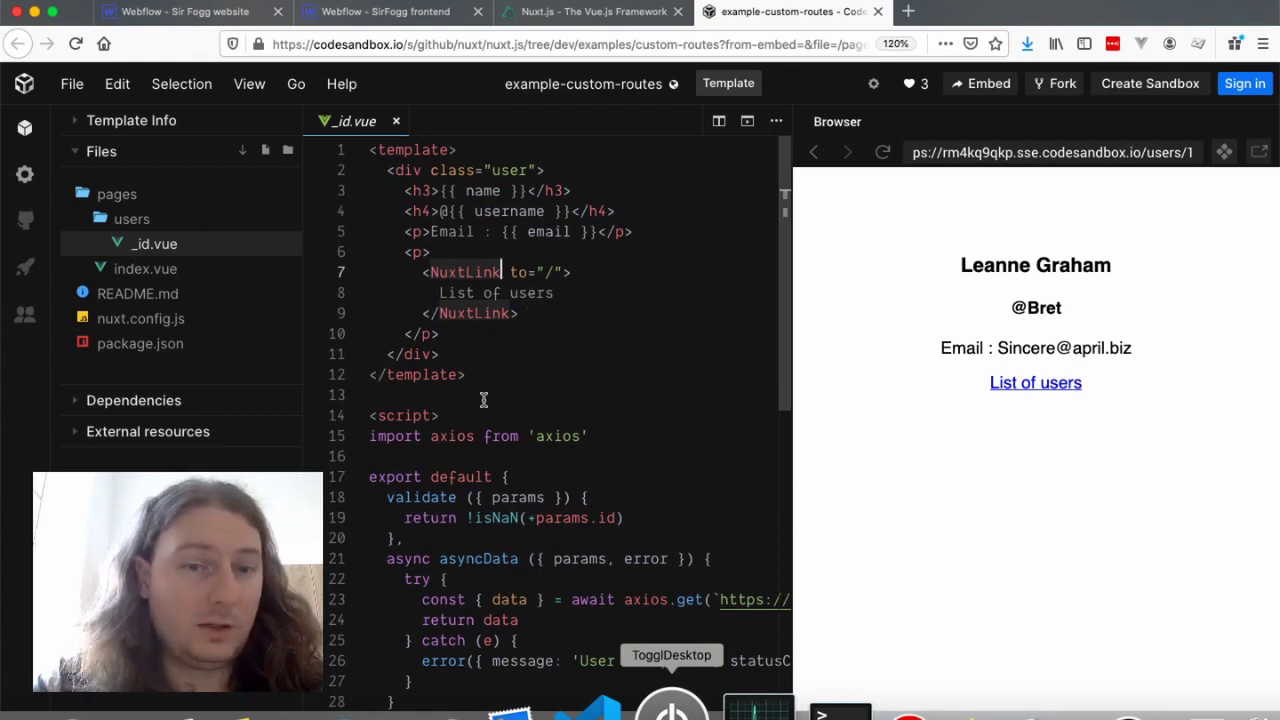
scroll(483, 397, down, 5)
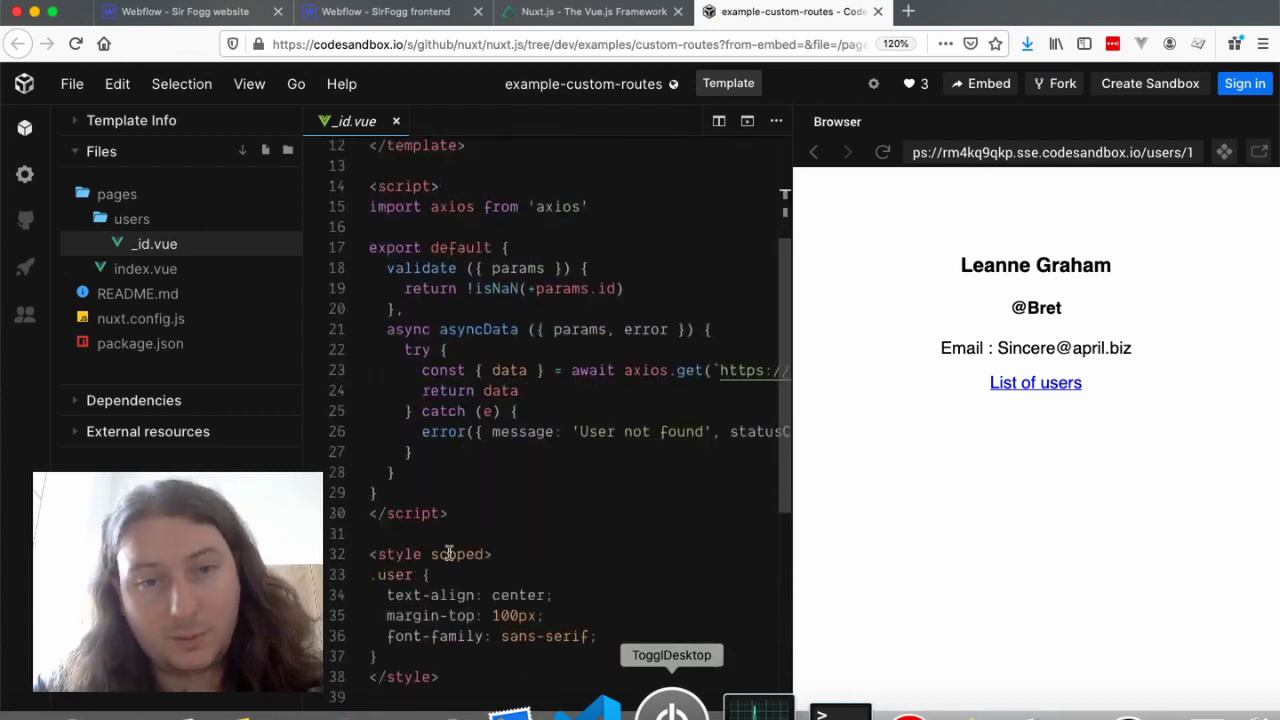
scroll(450, 553, up, 5)
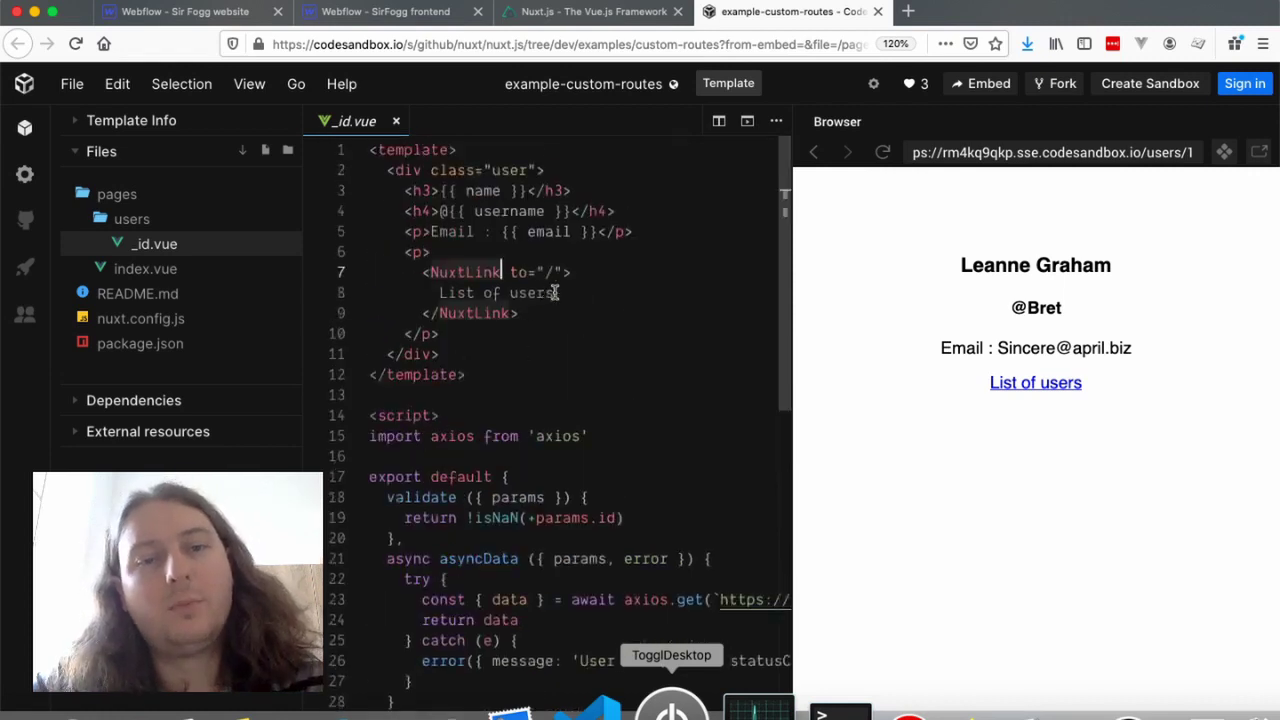
click(465, 291)
key(shift+End)
click(466, 290)
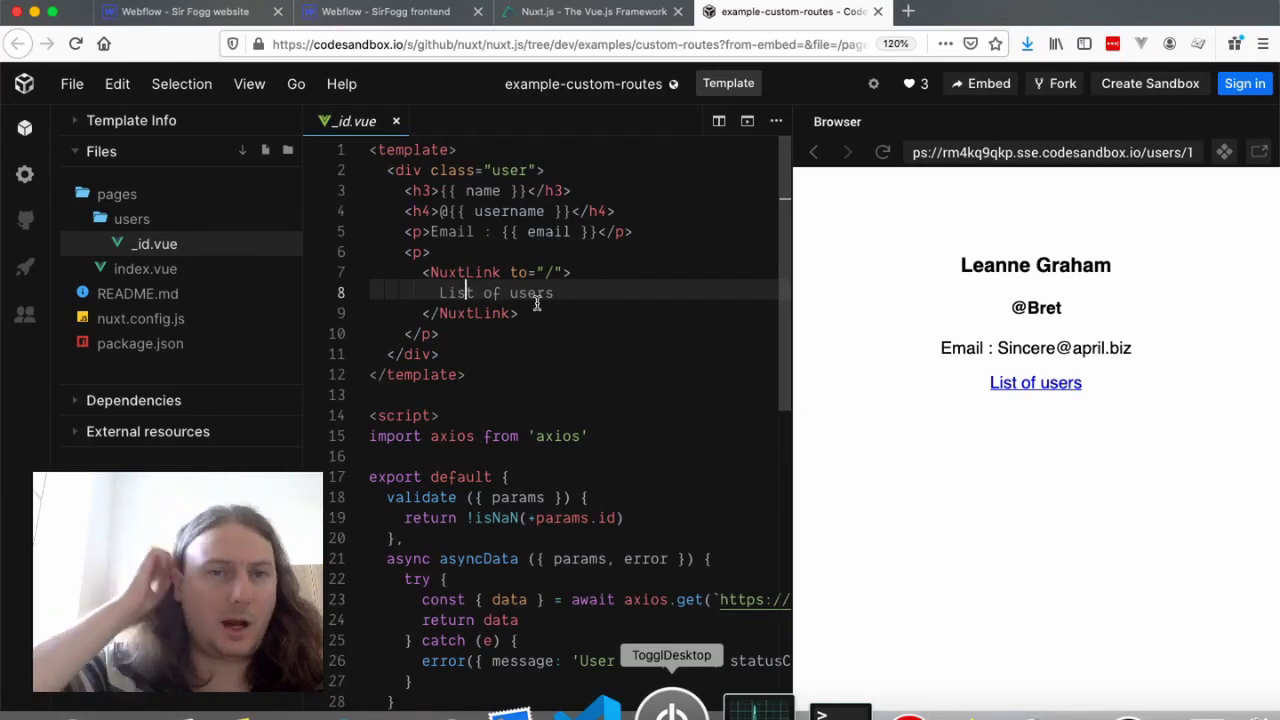
- Remove the scoped attribute from the style tag in _id.vue and undo the removal
scroll(535, 302, down, 7)
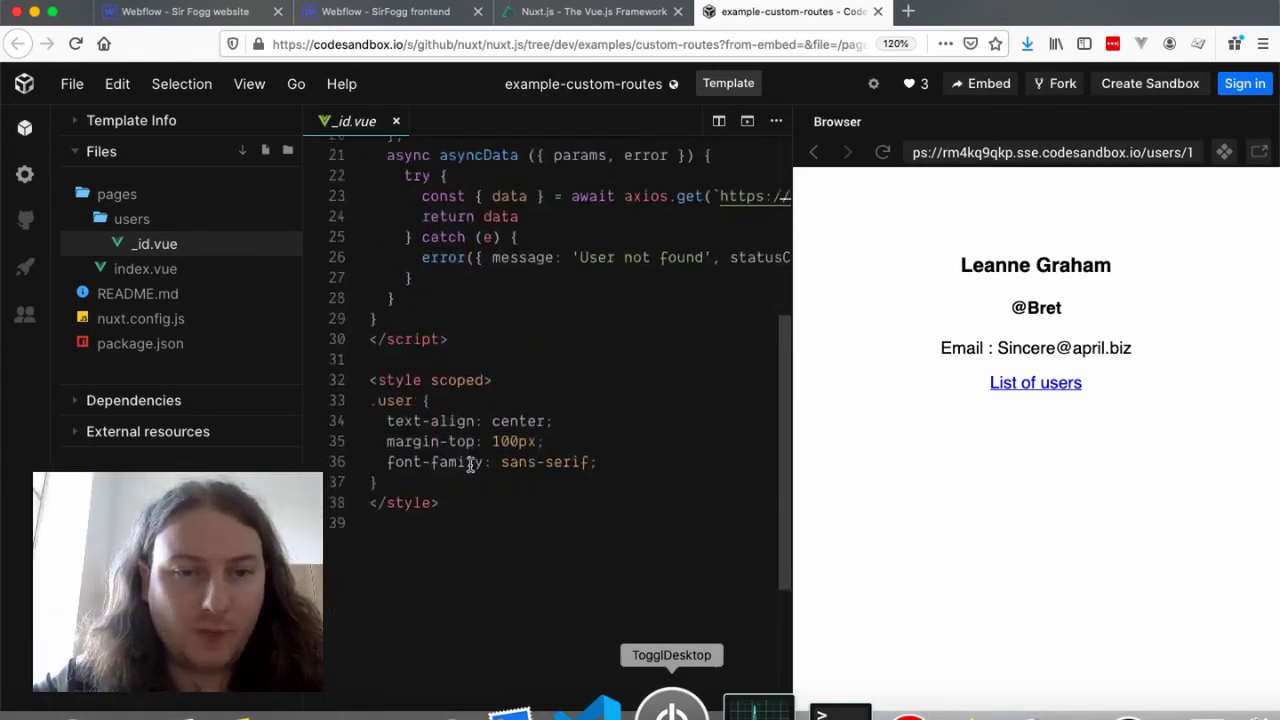
double_click(455, 380)
key(BackSpace)
key(BackSpace)
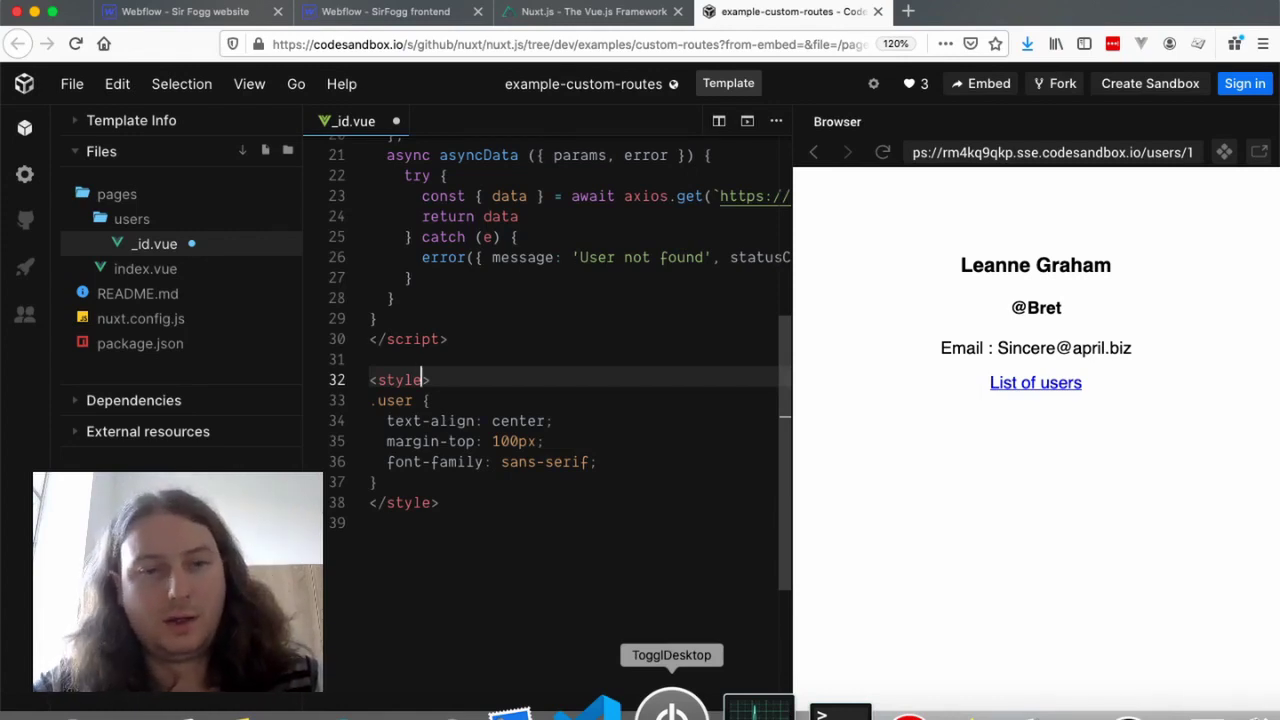
key(super+z)
click(443, 502)
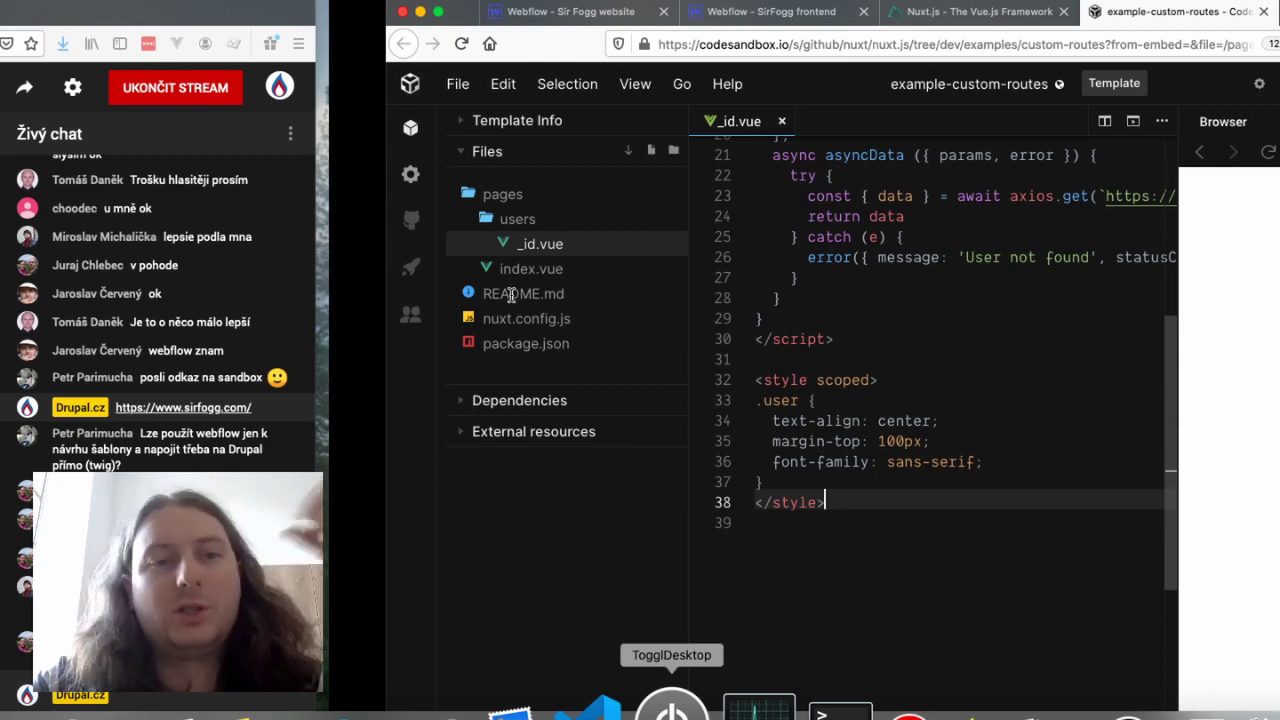
- Go back to the template of _id.vue and switch to the SirFogg frontend project in Webflow
key(ctrl+alt+Return)
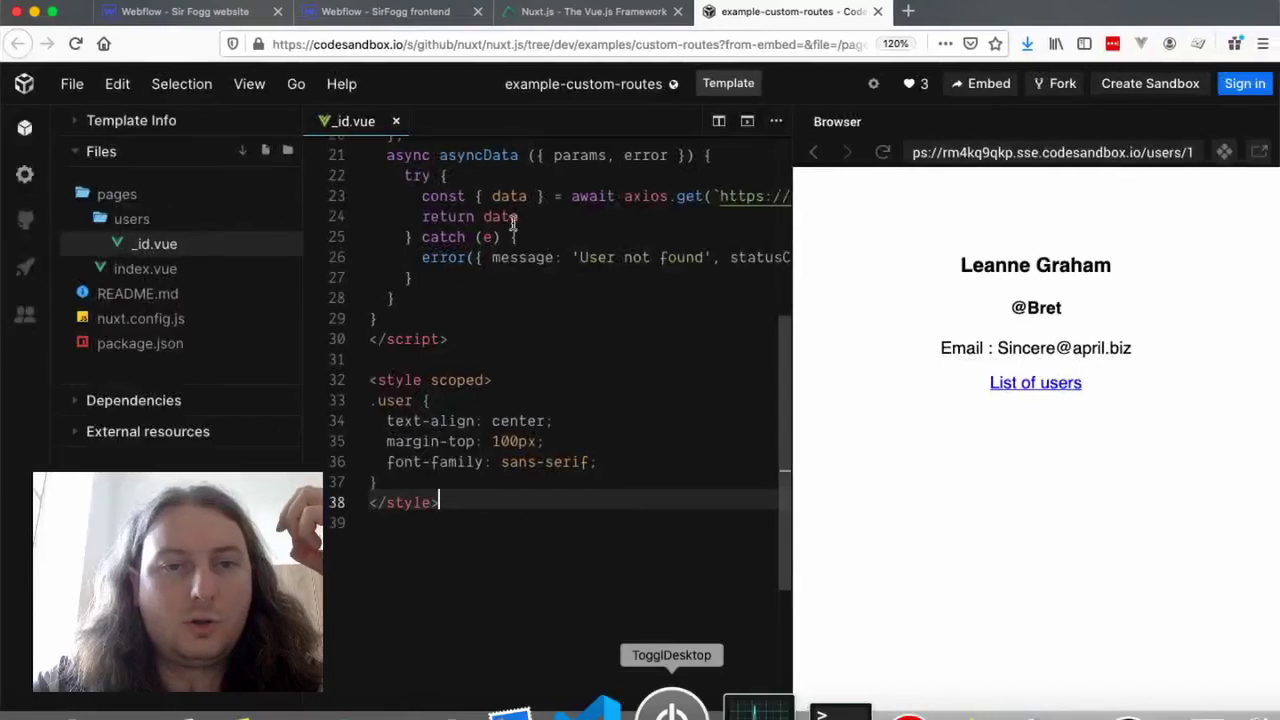
scroll(500, 280, up, 7)
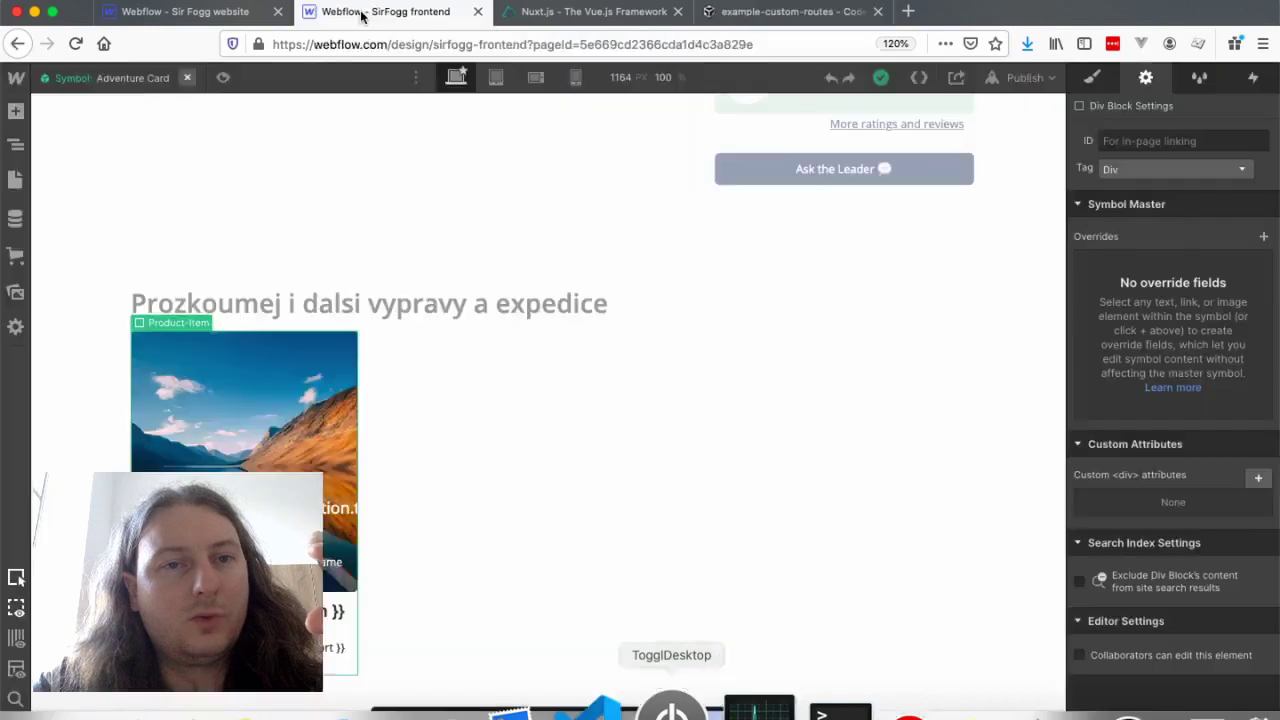
click(362, 16)
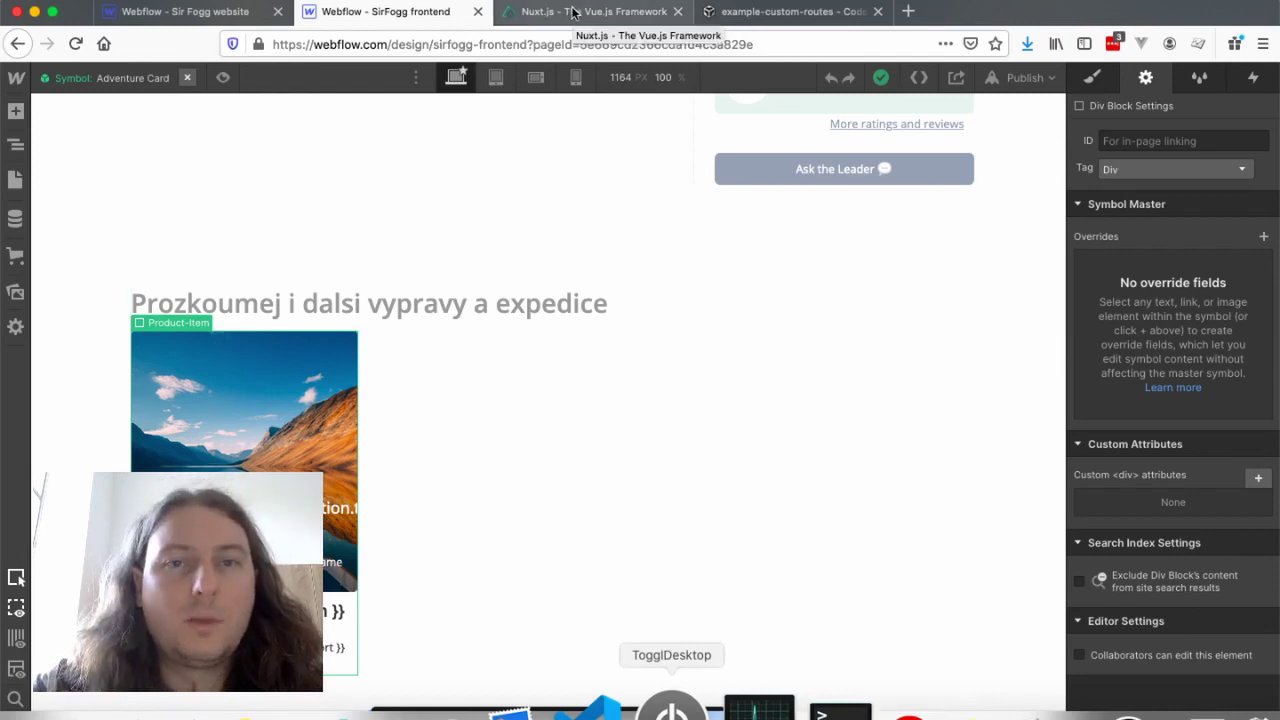
- Return to the example-custom-routes project in CodeSandbox and switch to the live stream dashboard's chat
click(735, 11)
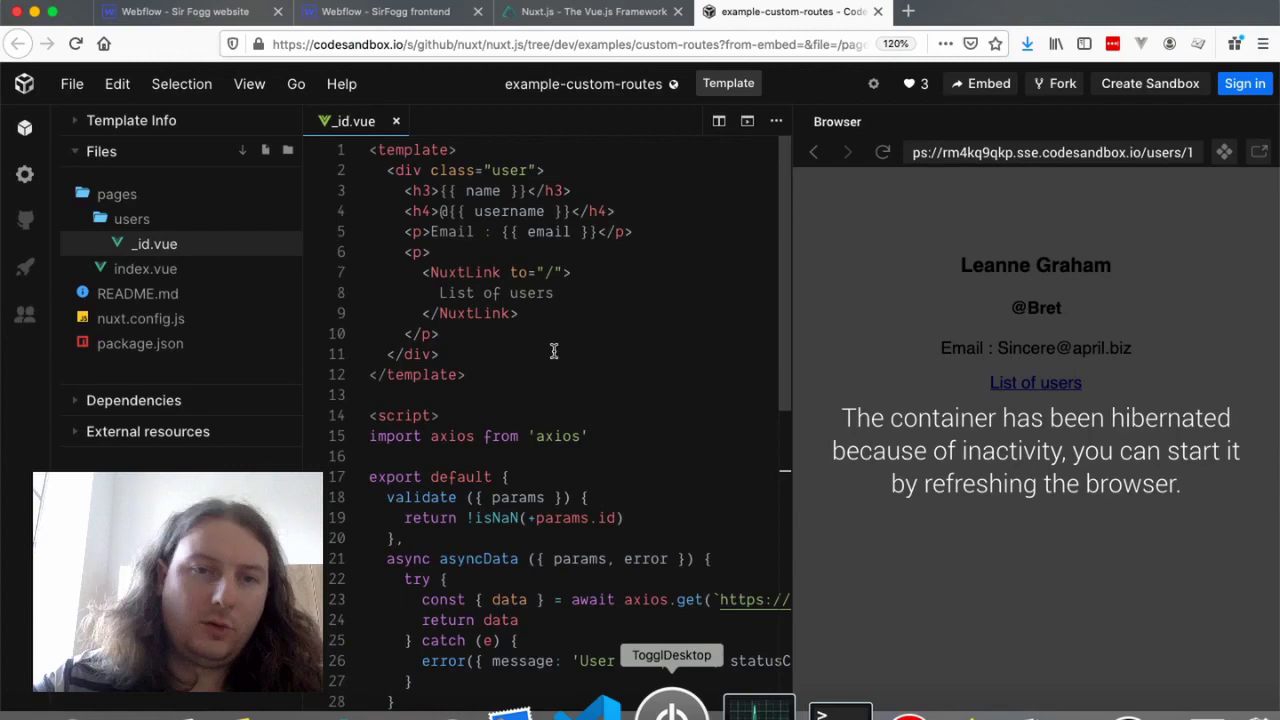
key(ctrl+Left)
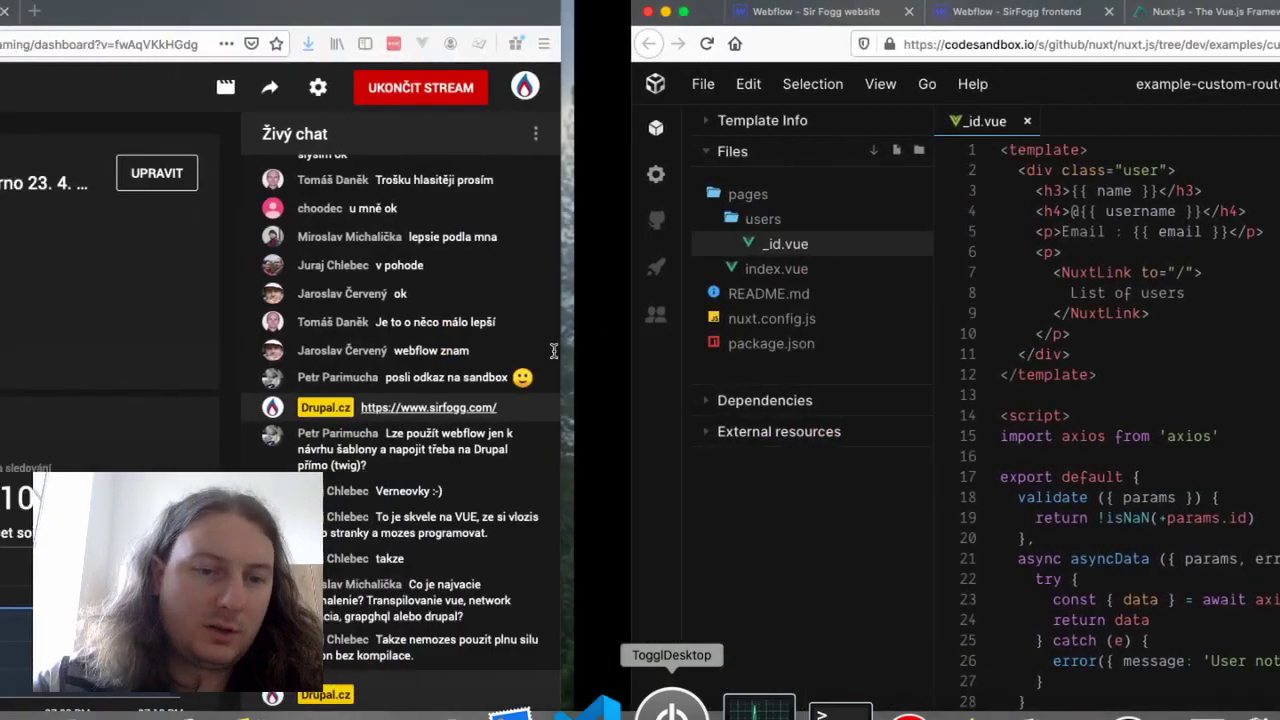